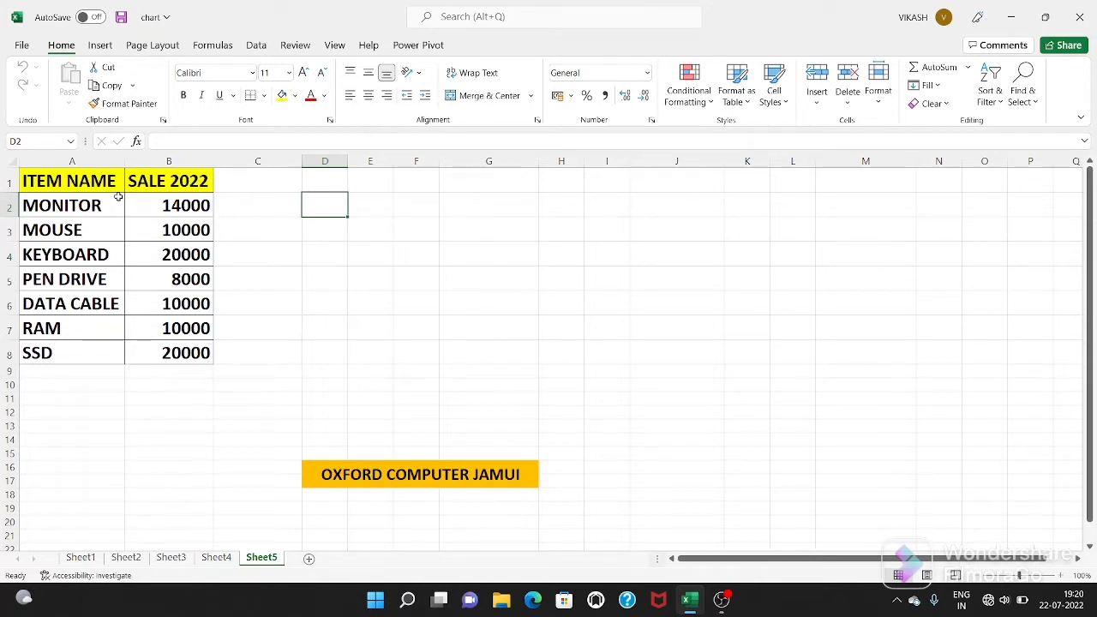
# Insert a 2-D Clustered Column chart from the item and sale data in A1:B8 on Sheet5
pyautogui.moveTo(82, 184); pyautogui.dragTo(159, 257)
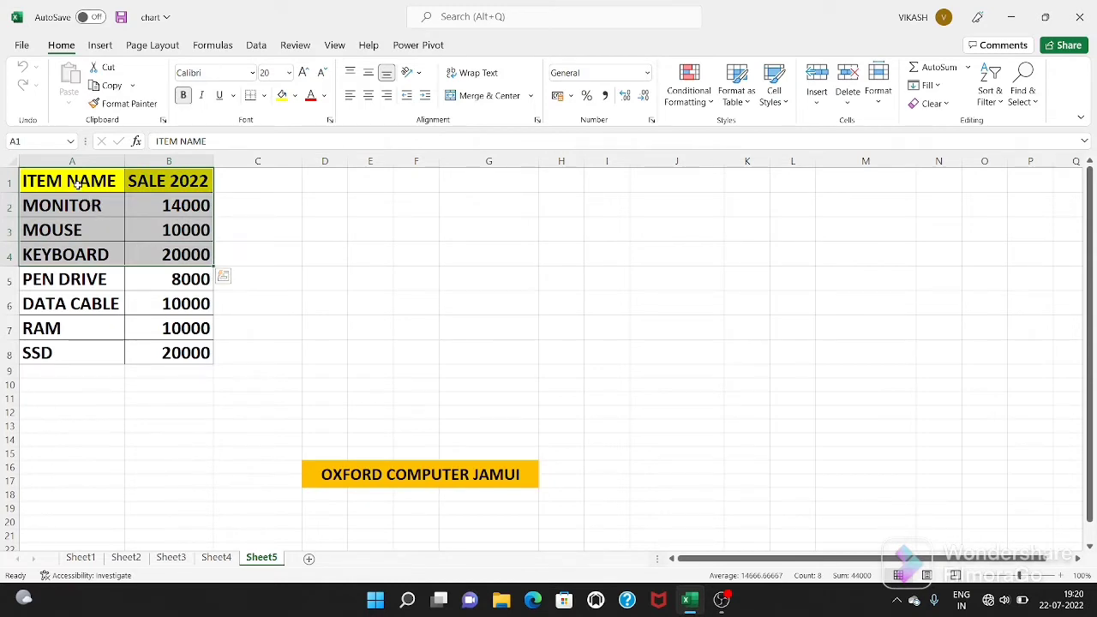
pyautogui.moveTo(77, 182); pyautogui.dragTo(173, 346)
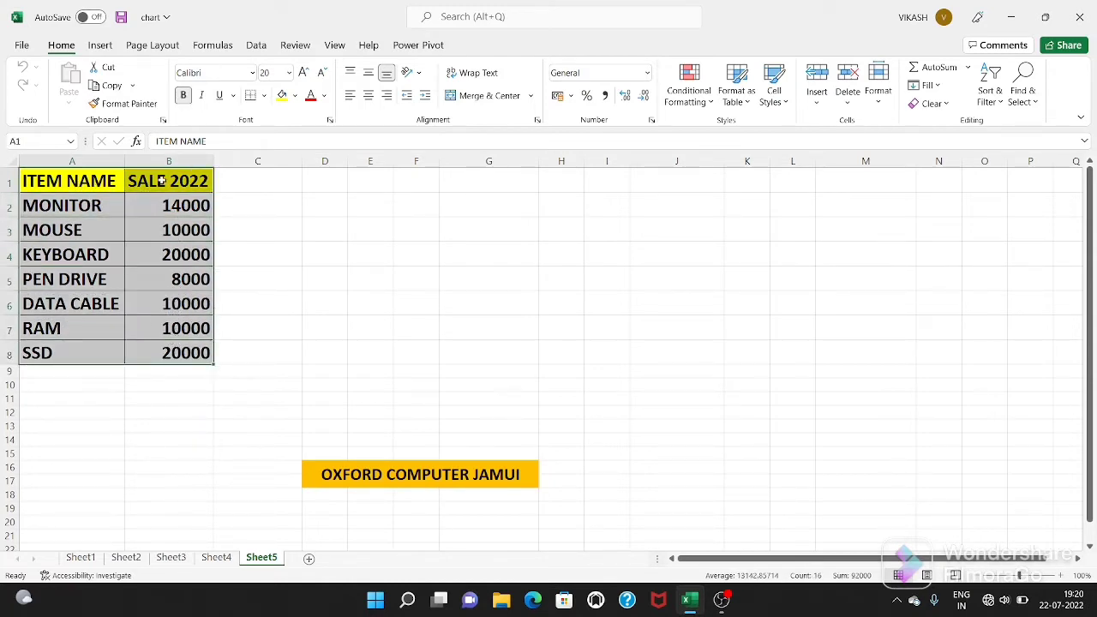
pyautogui.click(101, 45)
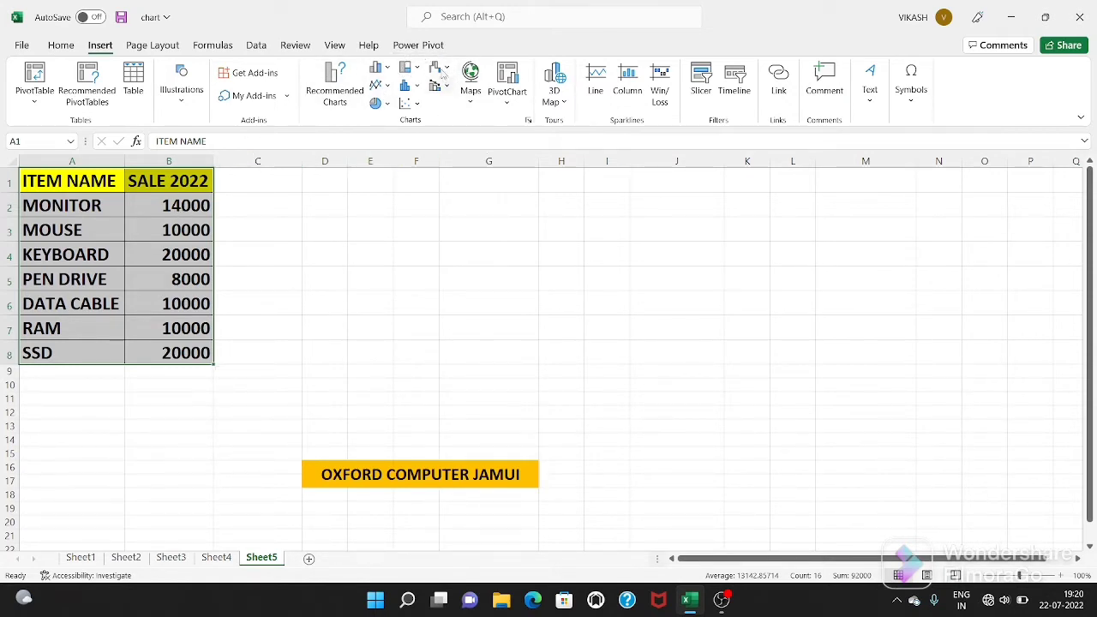
pyautogui.click(387, 70)
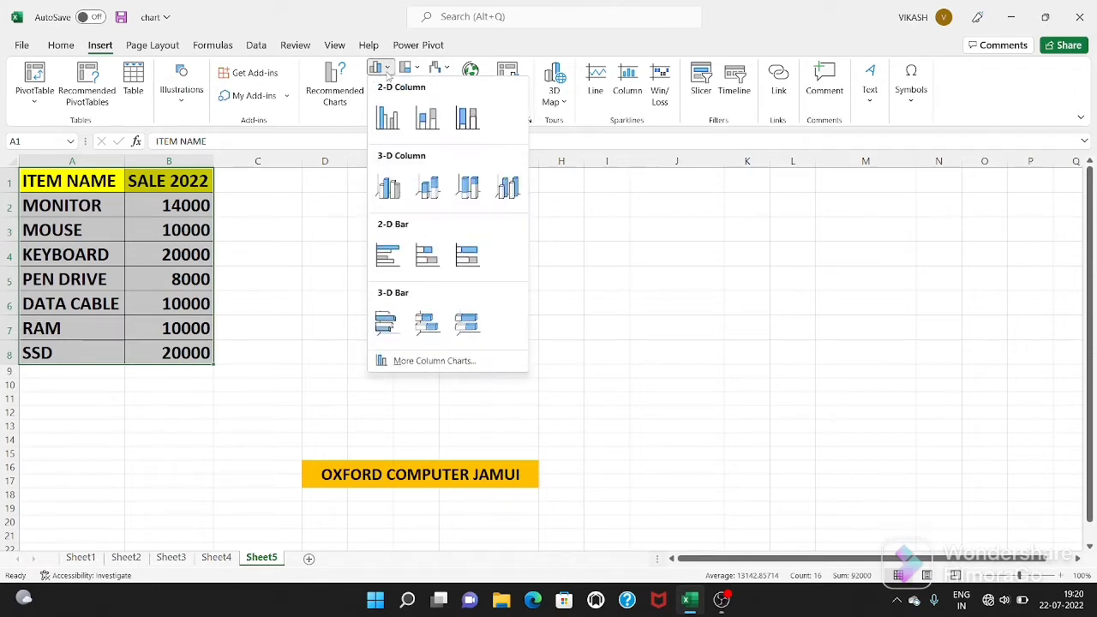
pyautogui.click(394, 115)
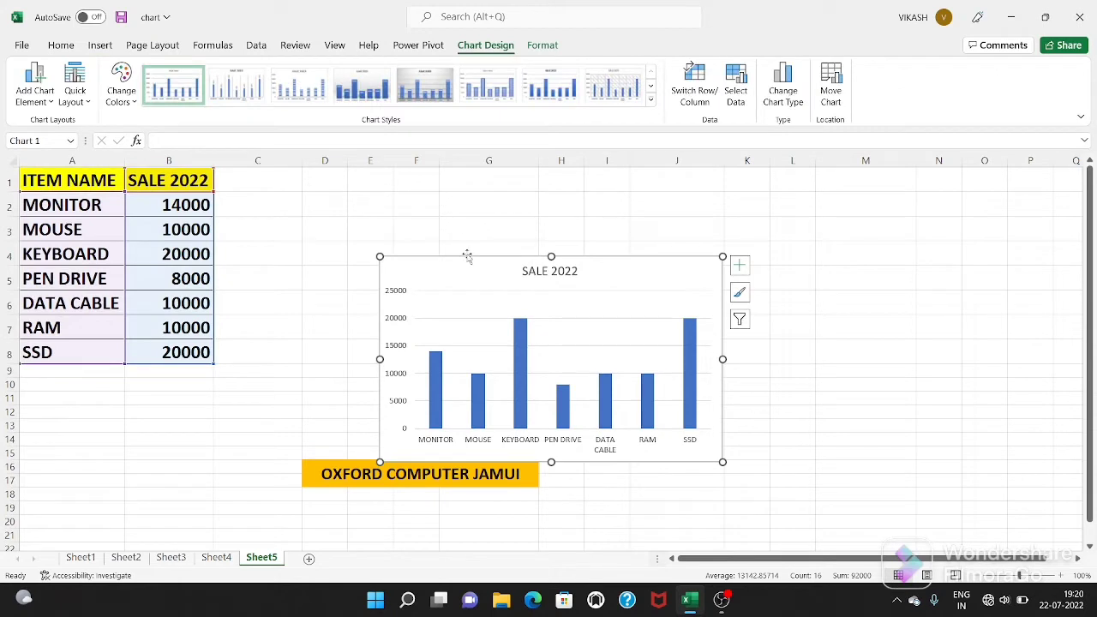
# Move the inserted column chart up beside the data table, and delete it from the sheet
pyautogui.moveTo(468, 258); pyautogui.dragTo(368, 199)
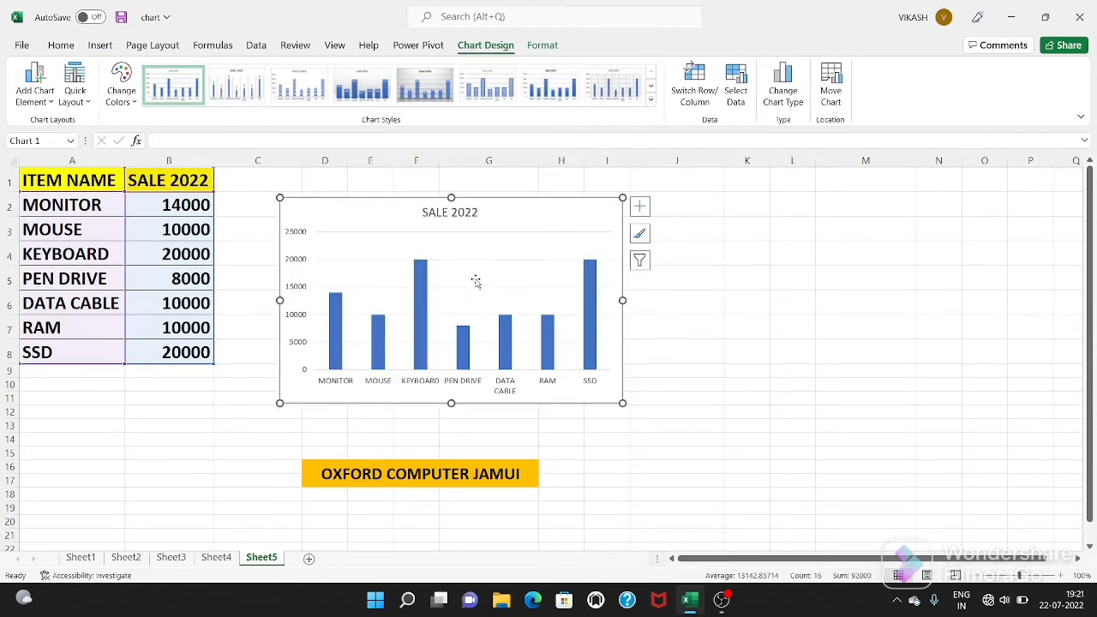
pyautogui.moveTo(406, 198); pyautogui.dragTo(382, 187)
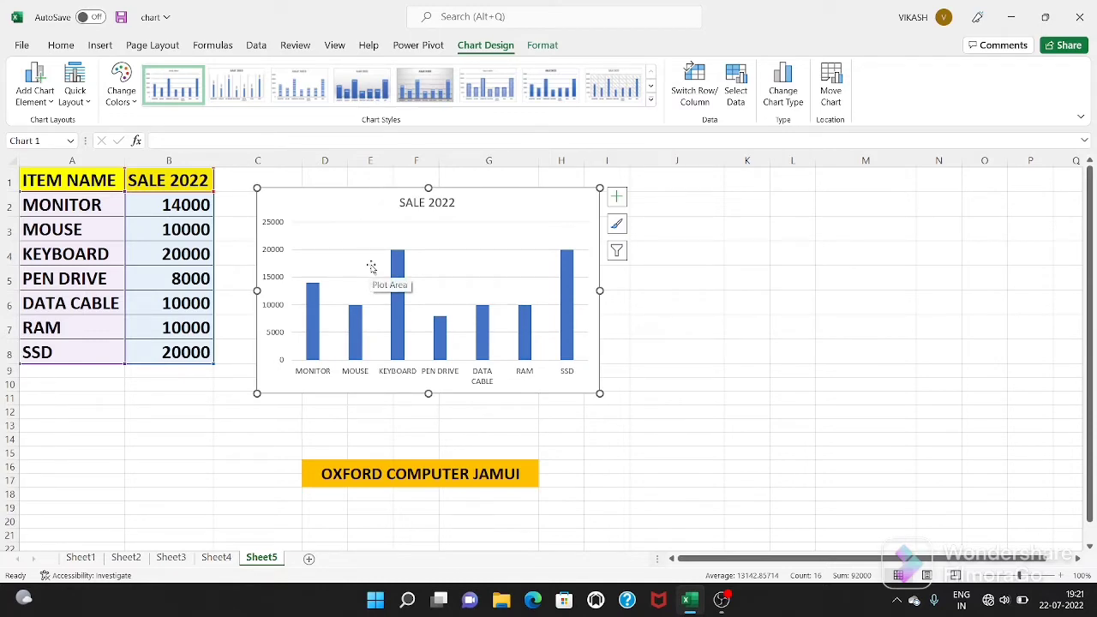
pyautogui.press('Delete')
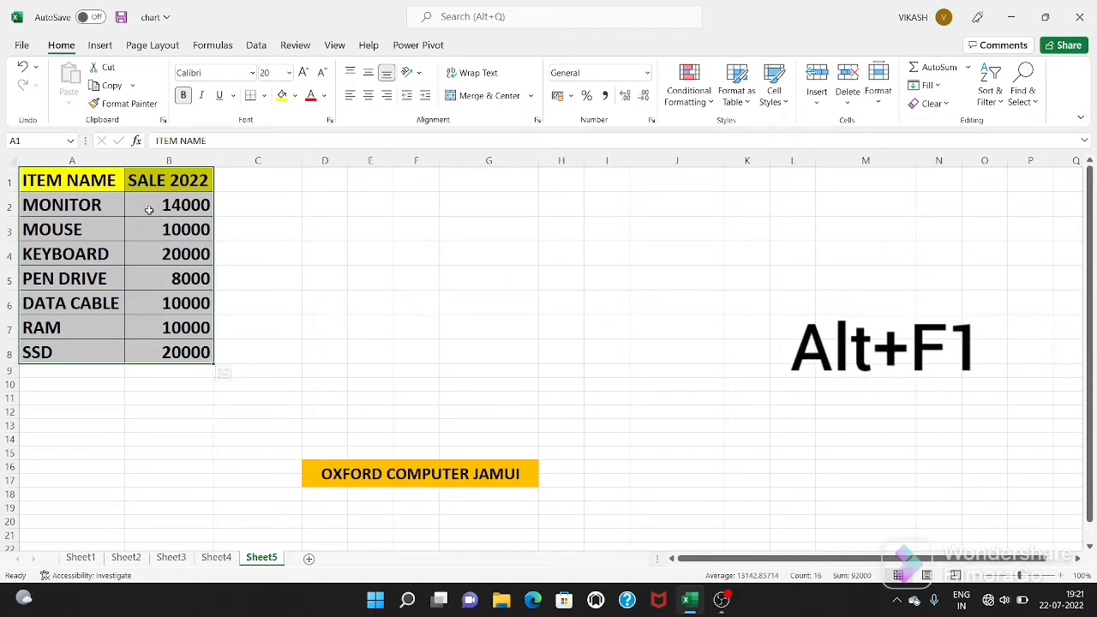
# Insert a default embedded chart of A1:B8, shift it closer to the table, and delete it
pyautogui.hotkey('alt', 'F1')
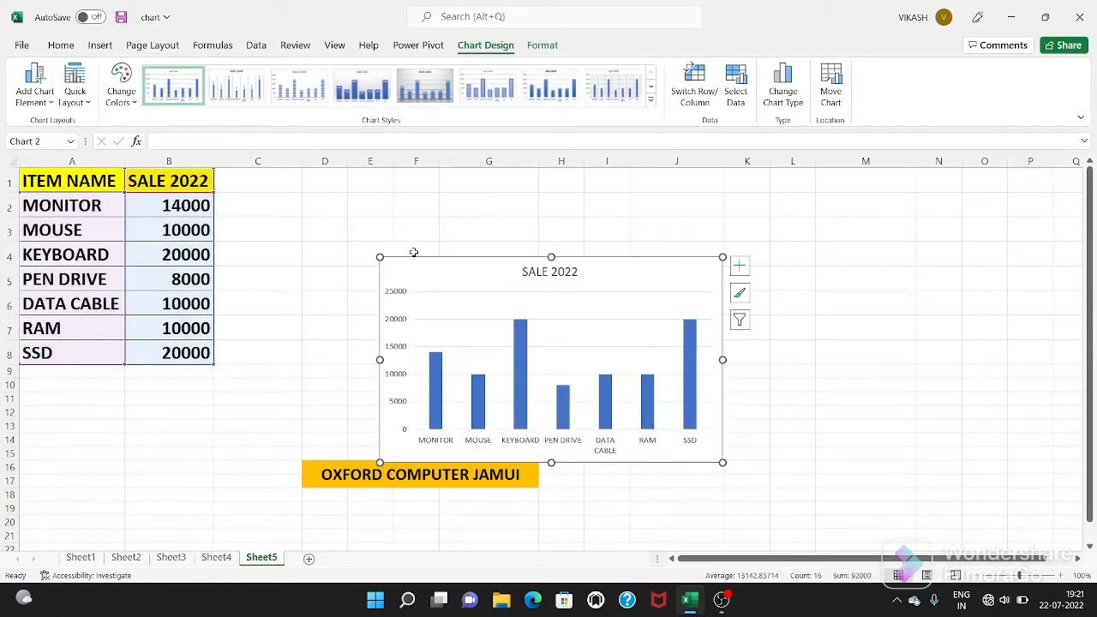
pyautogui.moveTo(427, 262); pyautogui.dragTo(329, 214)
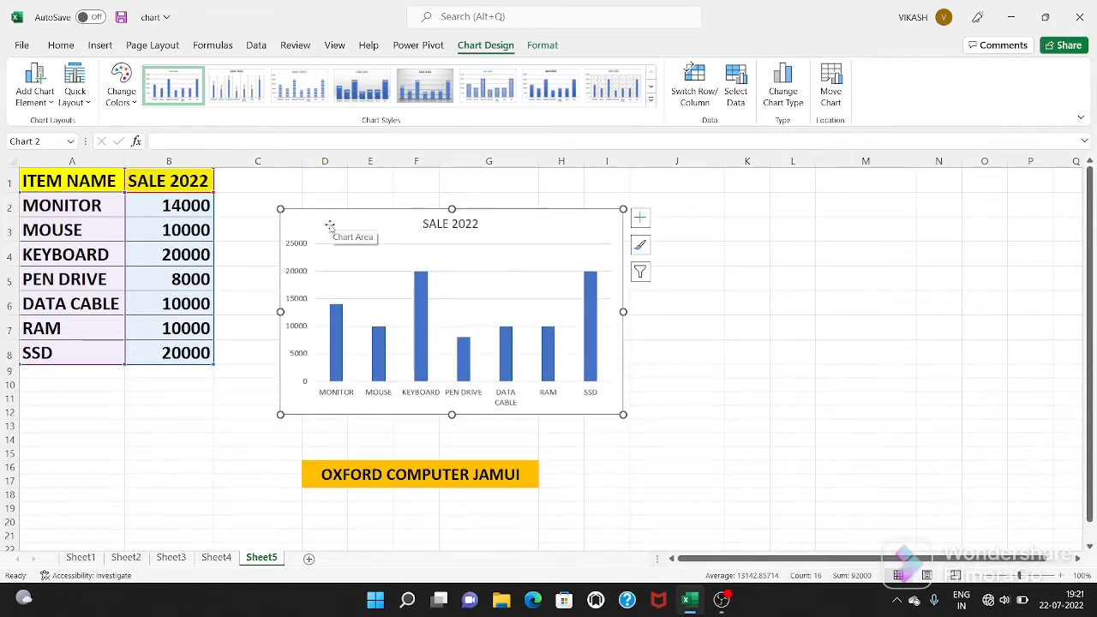
pyautogui.press('Delete')
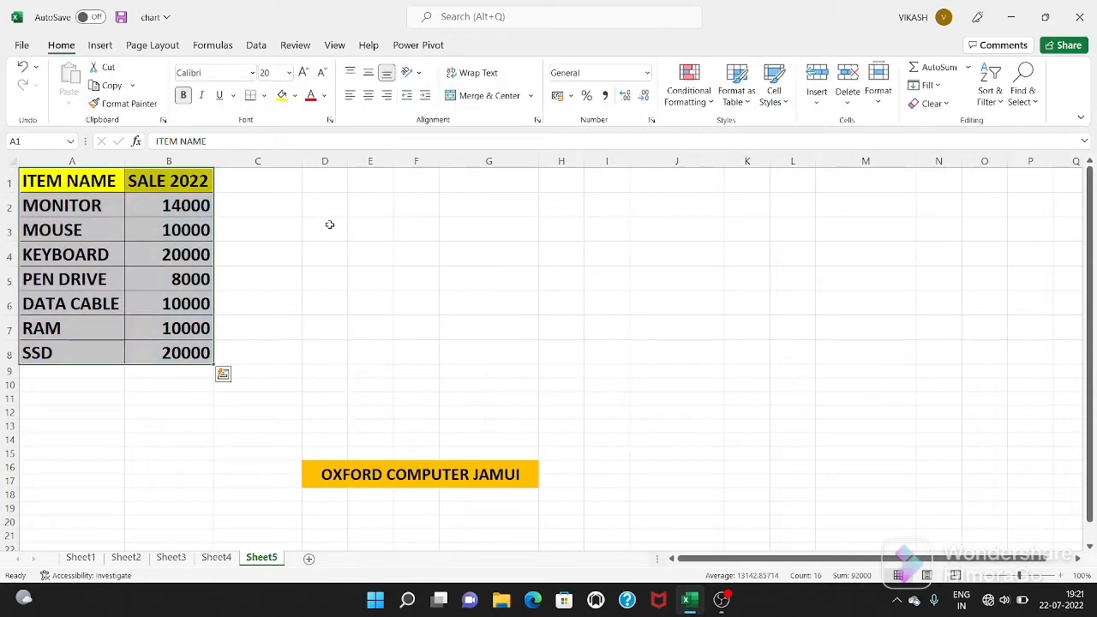
# Create a default chart of A1:B8 on its own chart sheet and return to the Sheet5 data
pyautogui.moveTo(92, 183); pyautogui.dragTo(187, 341)
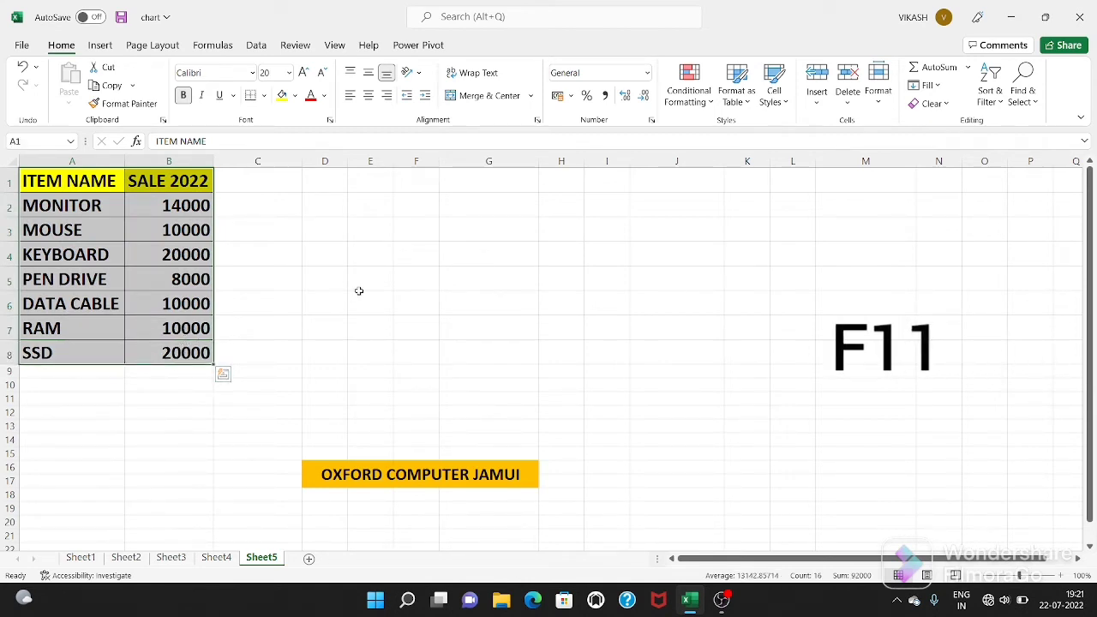
pyautogui.press('F11')
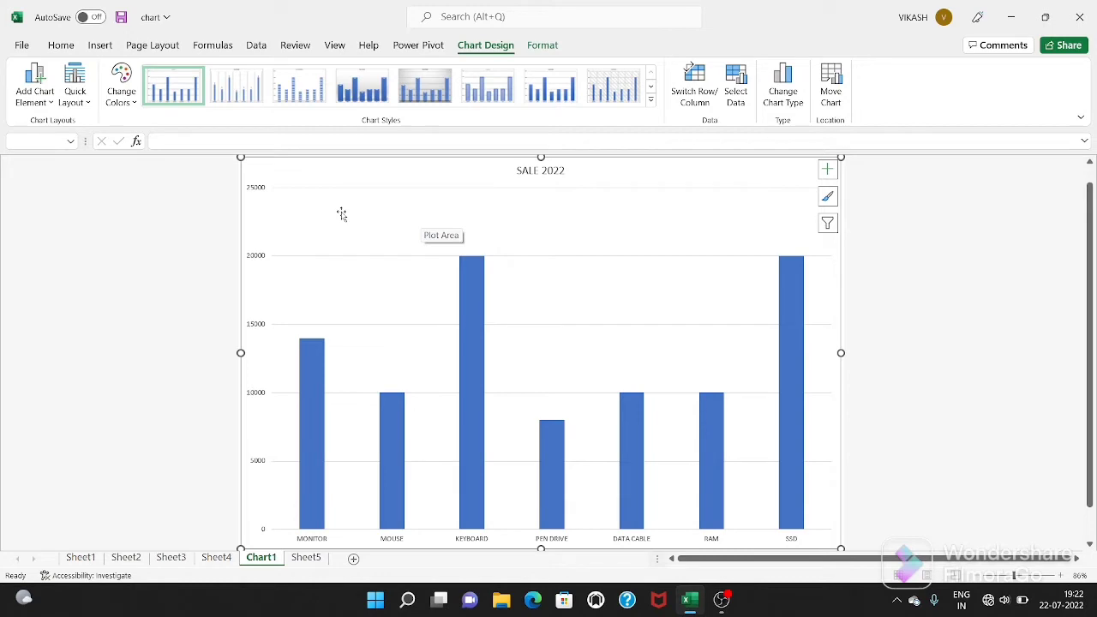
pyautogui.click(305, 558)
pyautogui.click(270, 558)
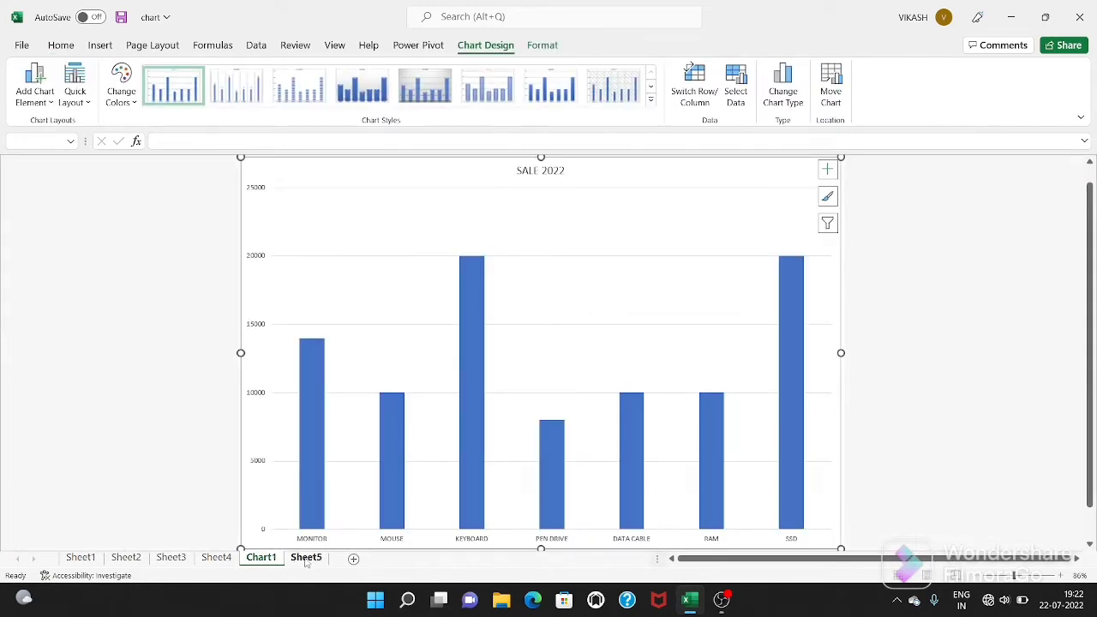
pyautogui.click(307, 557)
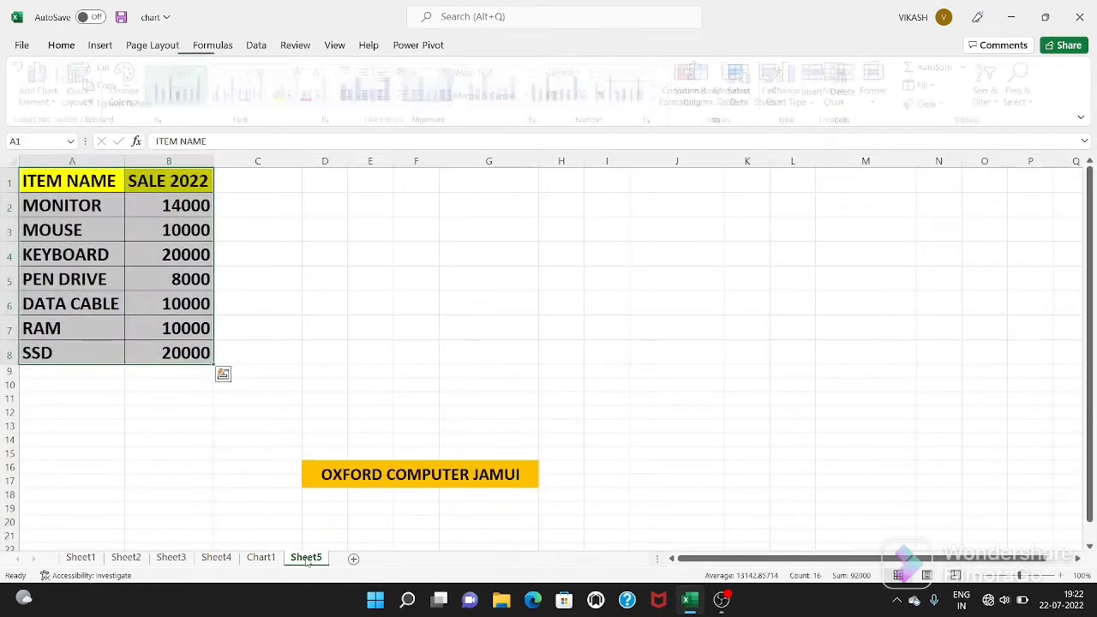
pyautogui.click(120, 215)
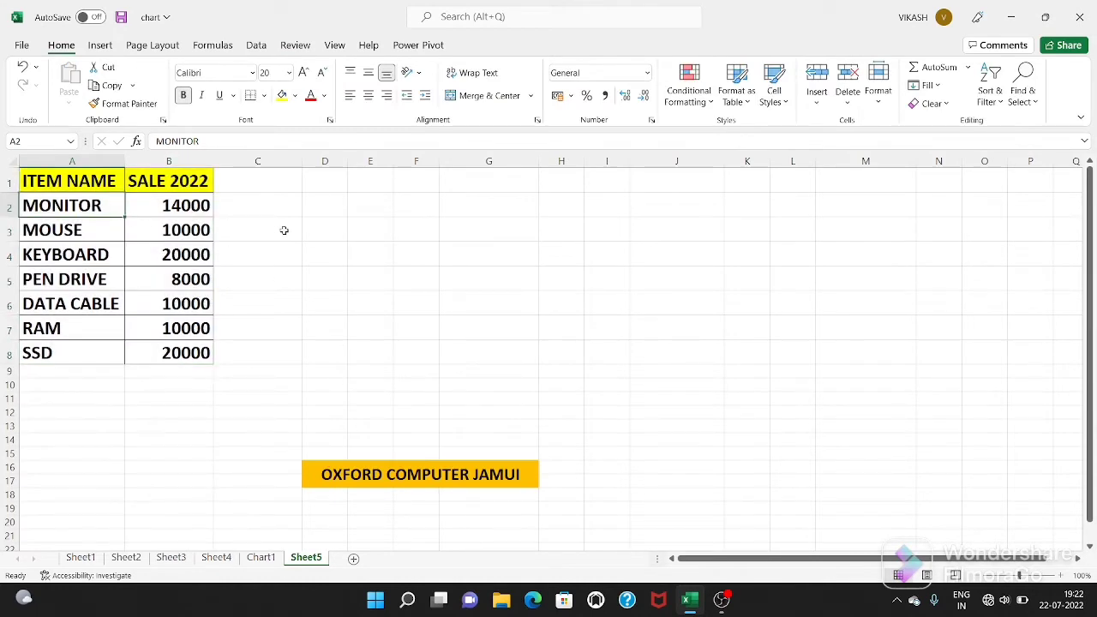
# Embed a default column chart of A1:B8 in Sheet5 and place it just beside the data table
pyautogui.moveTo(89, 182); pyautogui.dragTo(173, 353)
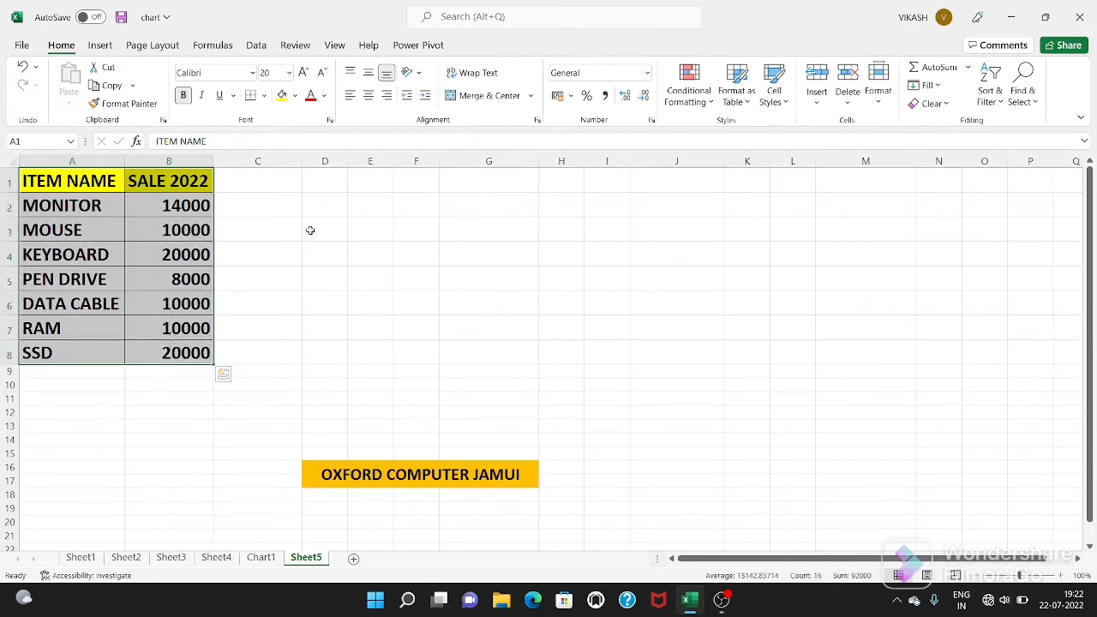
pyautogui.hotkey('alt', 'F1')
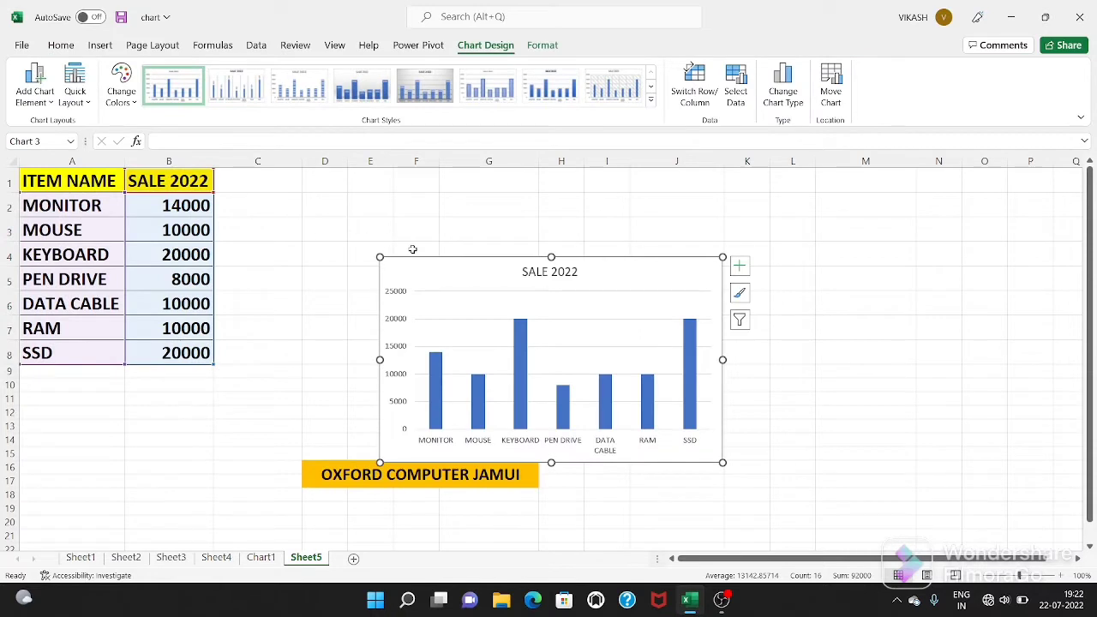
pyautogui.moveTo(420, 251); pyautogui.dragTo(318, 198)
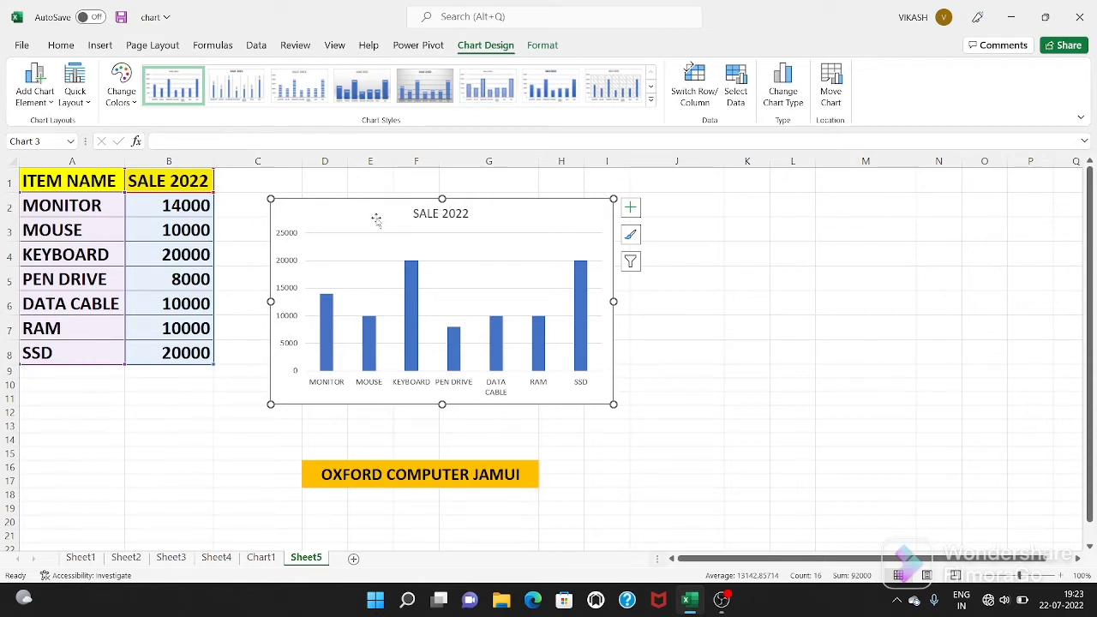
# Recolor the chart with Colorful Palette 3 and nudge it slightly closer to the data table
pyautogui.click(132, 101)
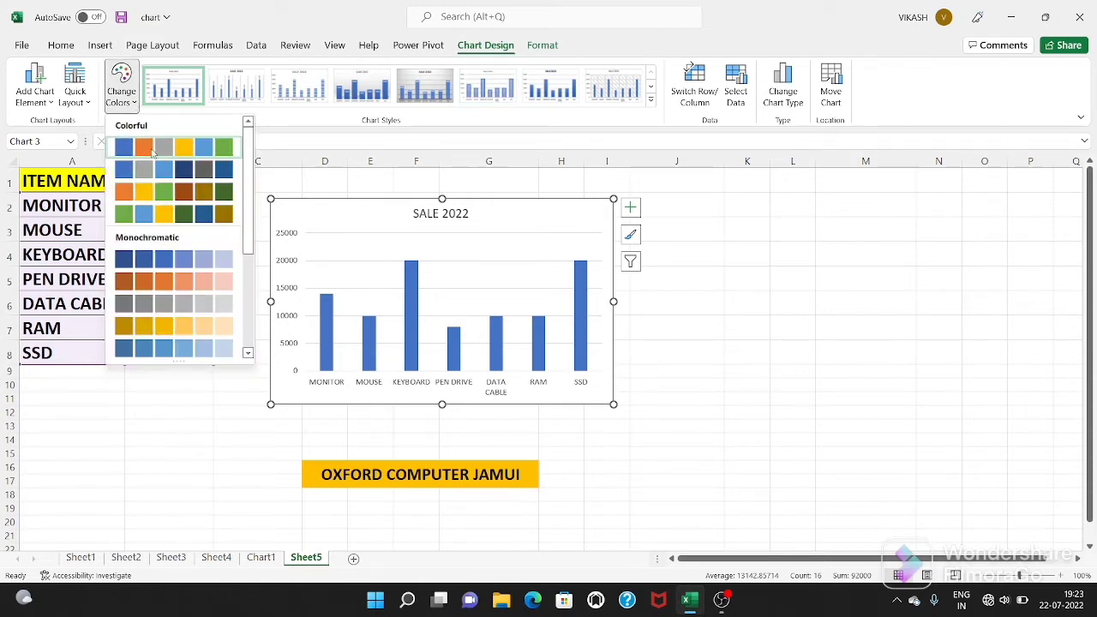
pyautogui.click(148, 152)
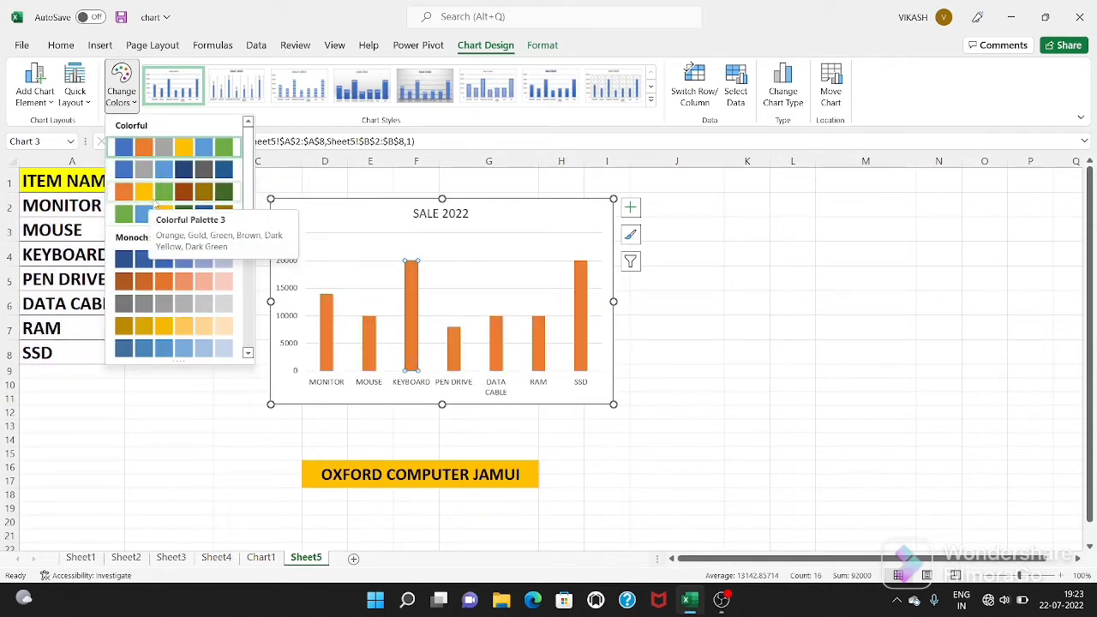
pyautogui.click(153, 199)
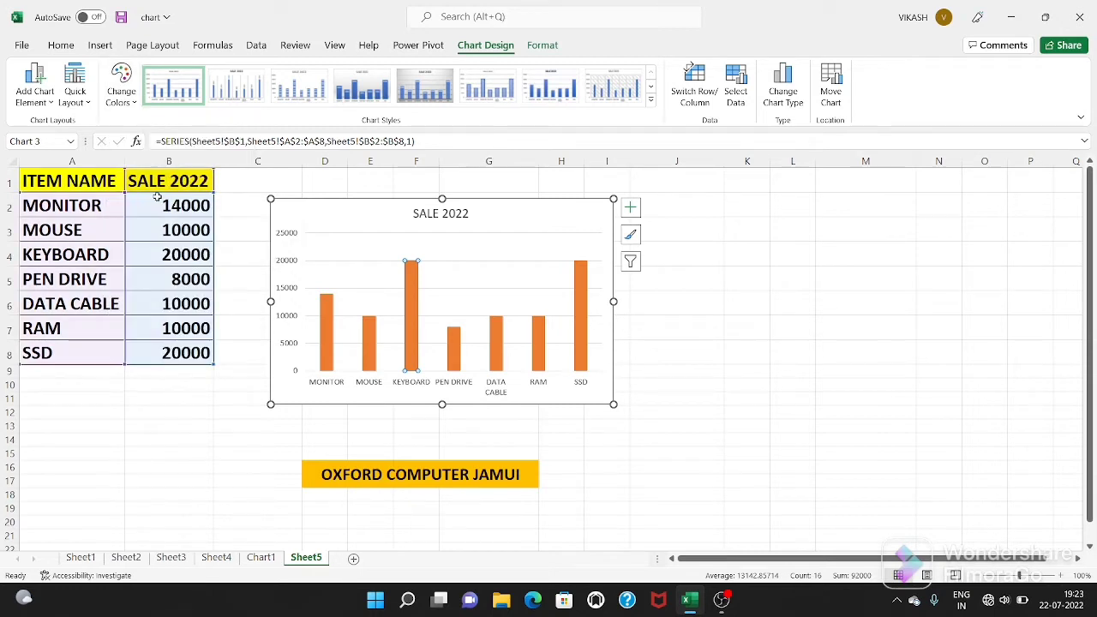
pyautogui.moveTo(456, 228); pyautogui.dragTo(439, 221)
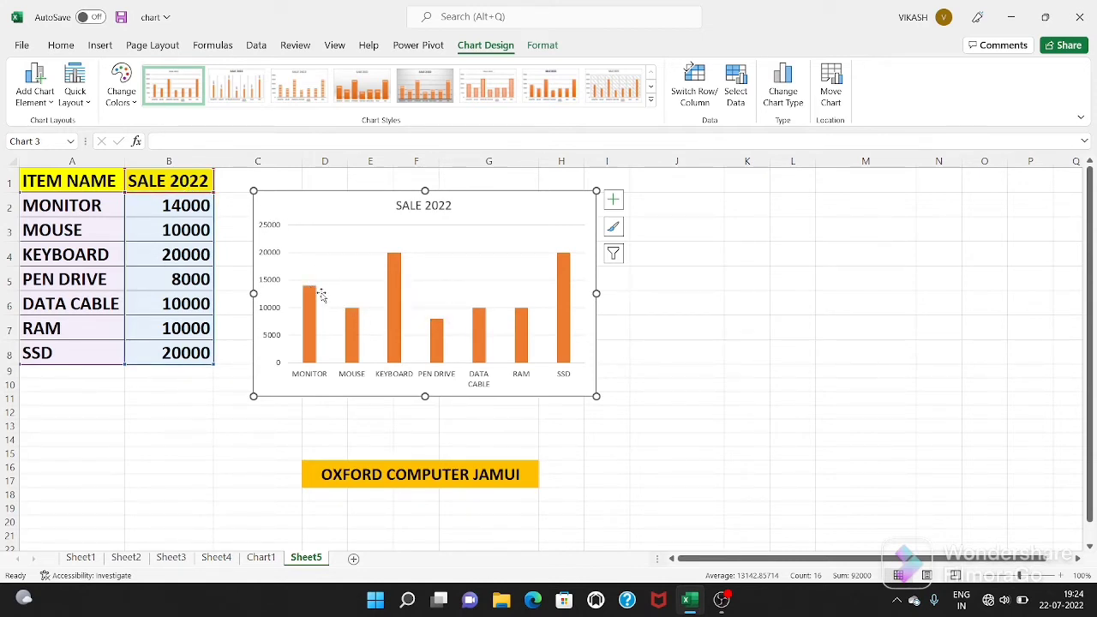
# Add data labels to the chart's columns at the Outside End position
pyautogui.moveTo(305, 330)
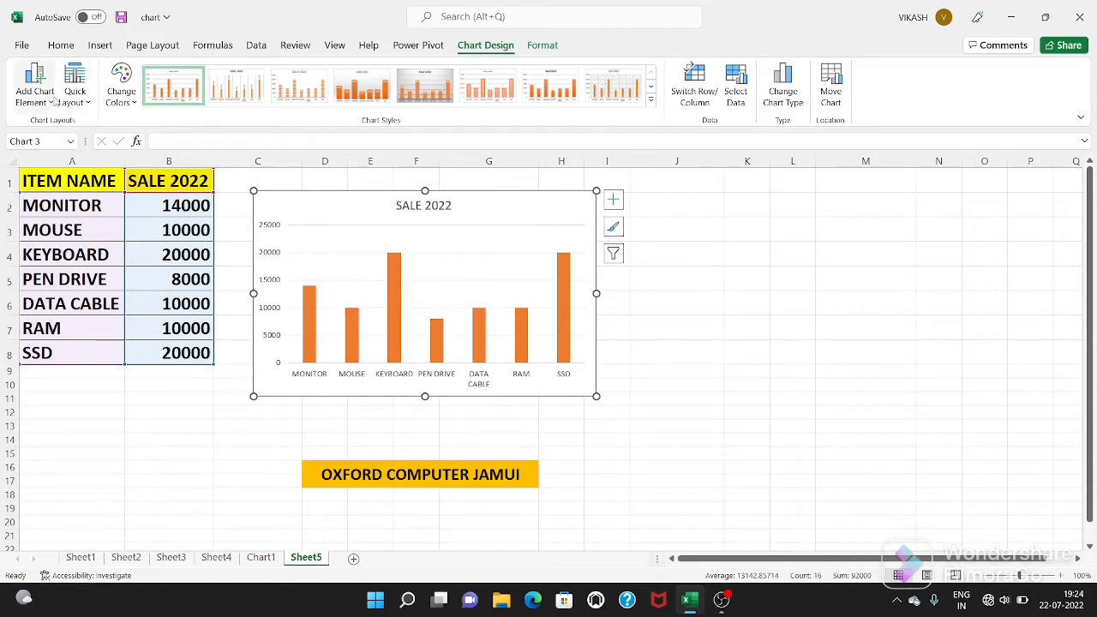
pyautogui.click(34, 90)
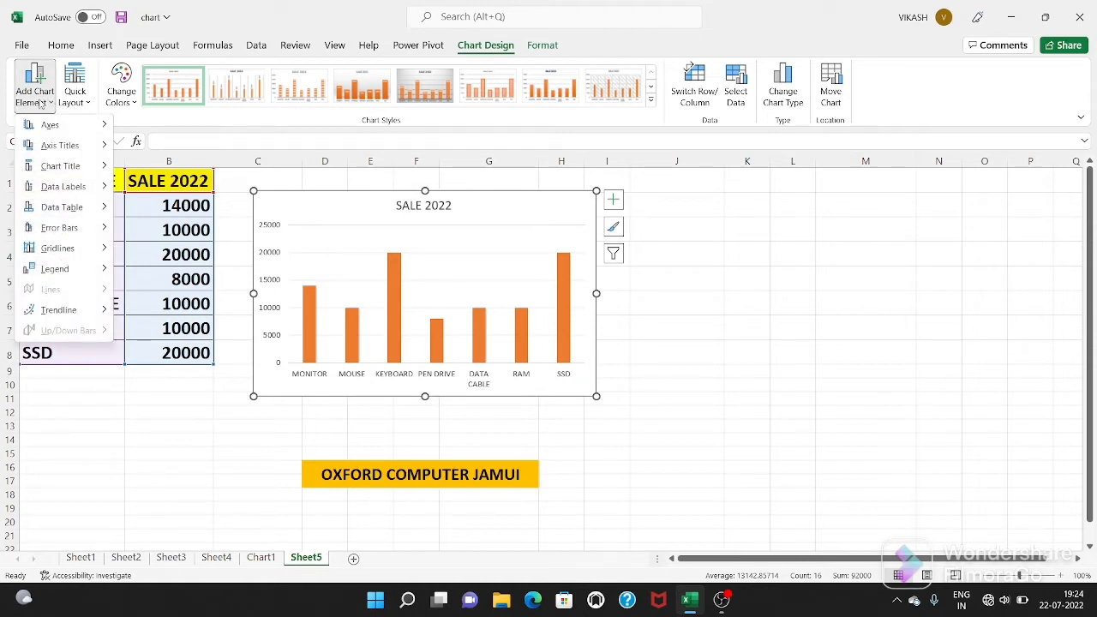
pyautogui.moveTo(62, 189)
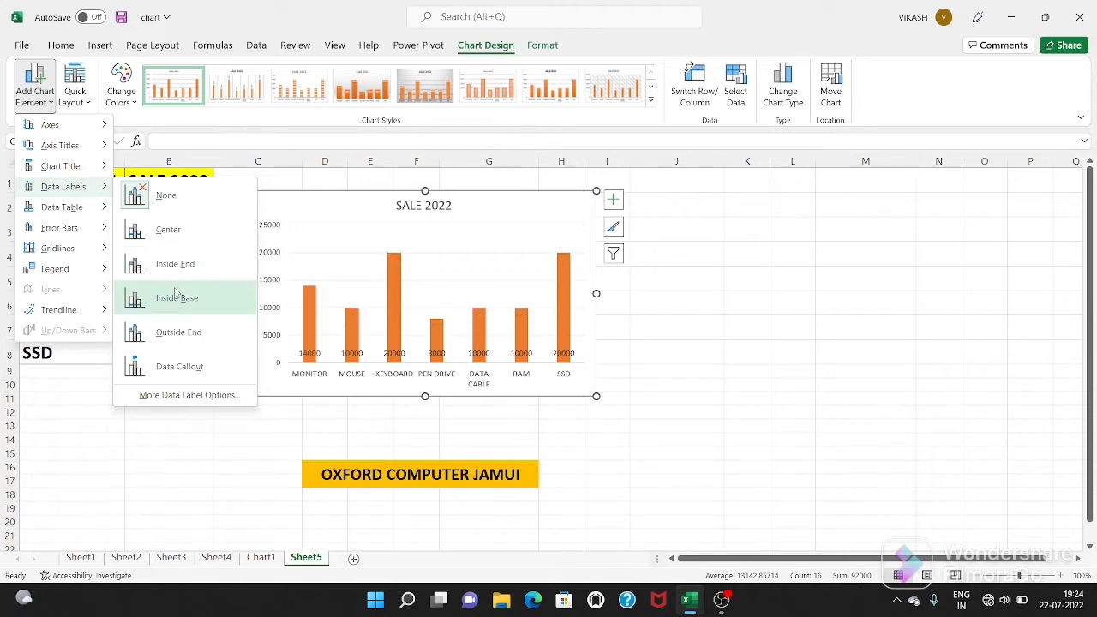
pyautogui.click(178, 335)
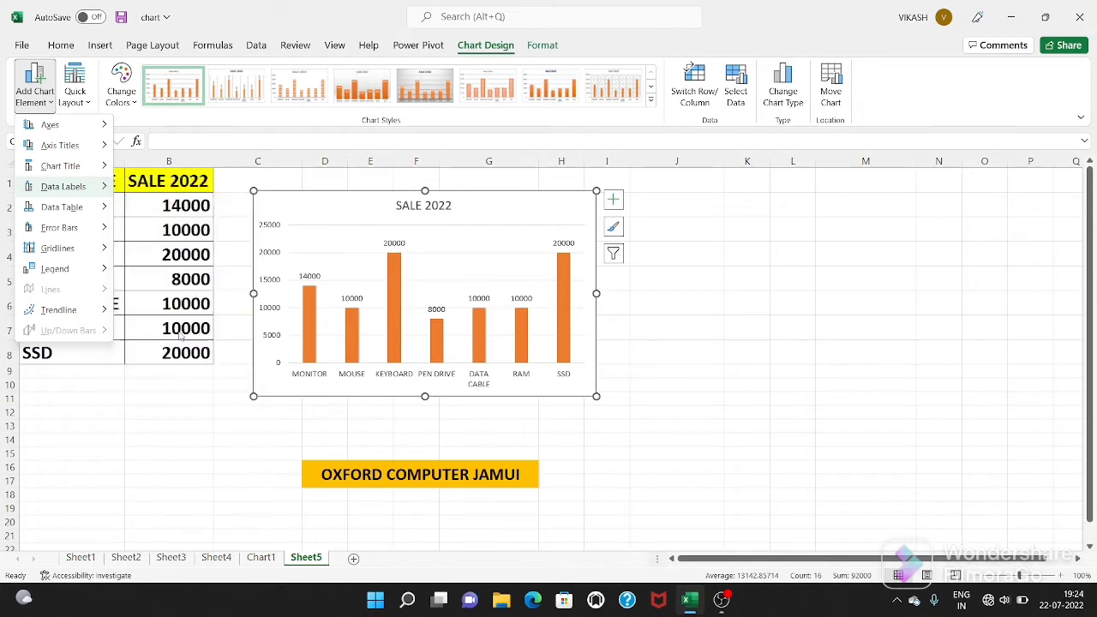
pyautogui.click(352, 300)
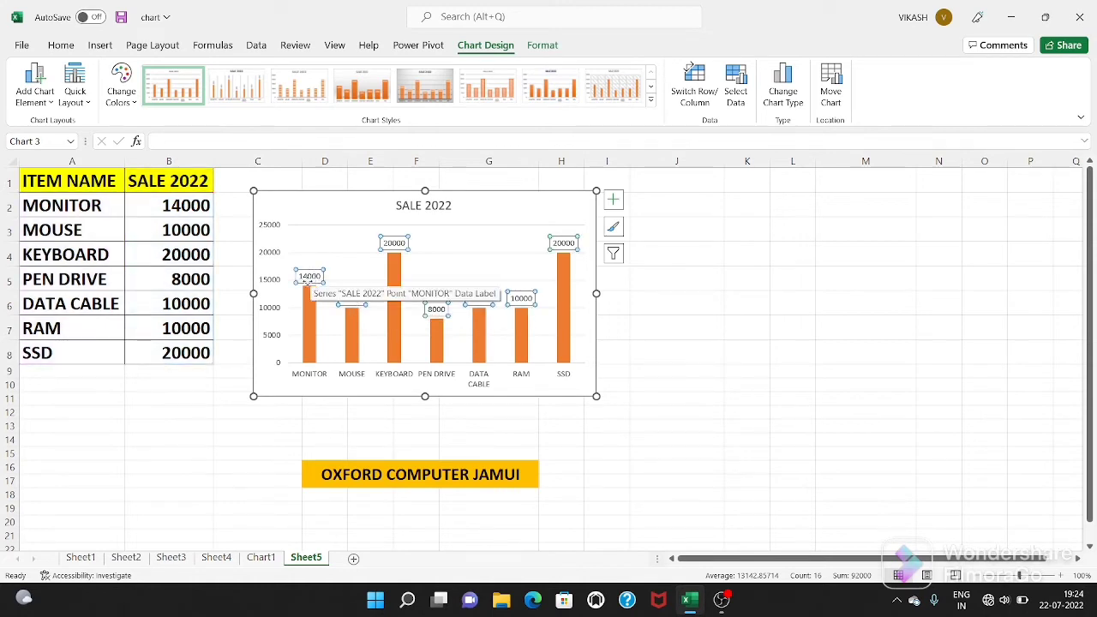
pyautogui.click(355, 334)
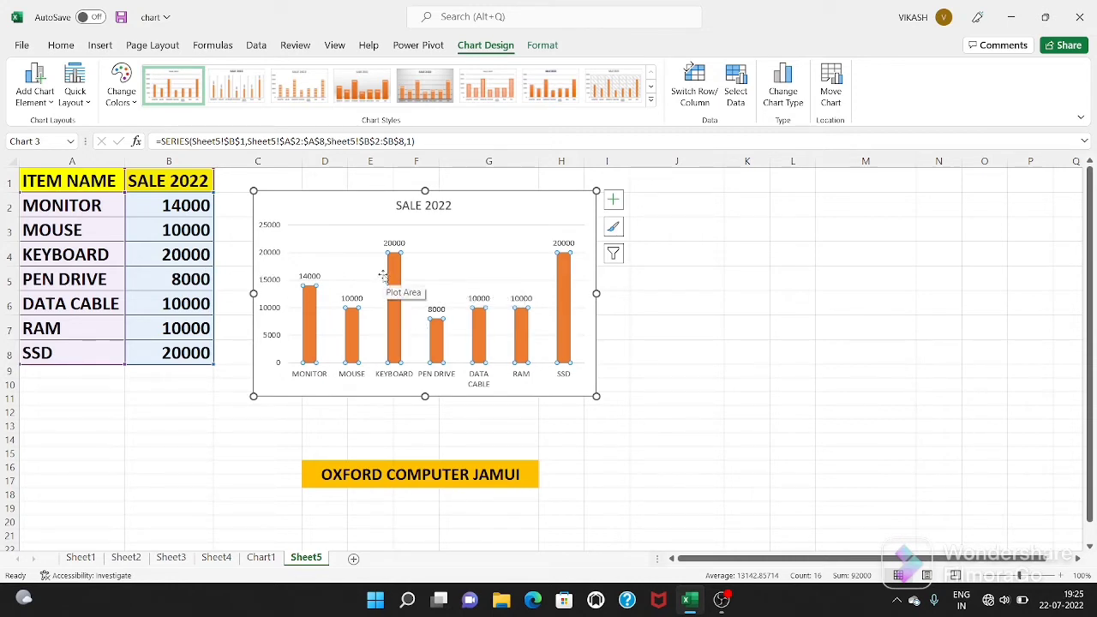
pyautogui.moveTo(60, 181); pyautogui.dragTo(161, 310)
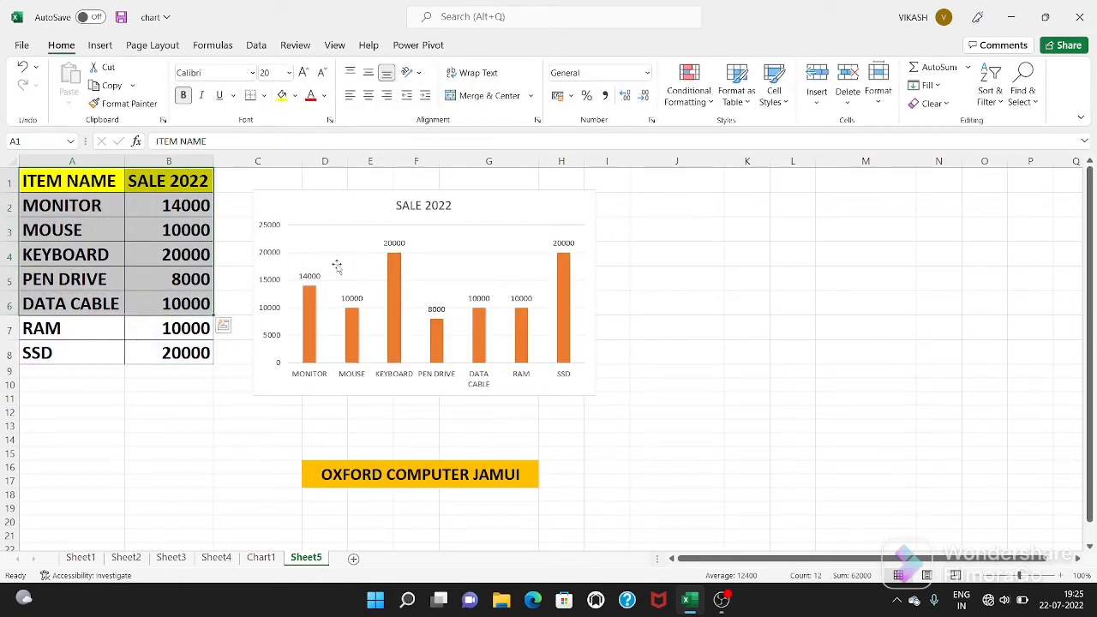
pyautogui.click(334, 220)
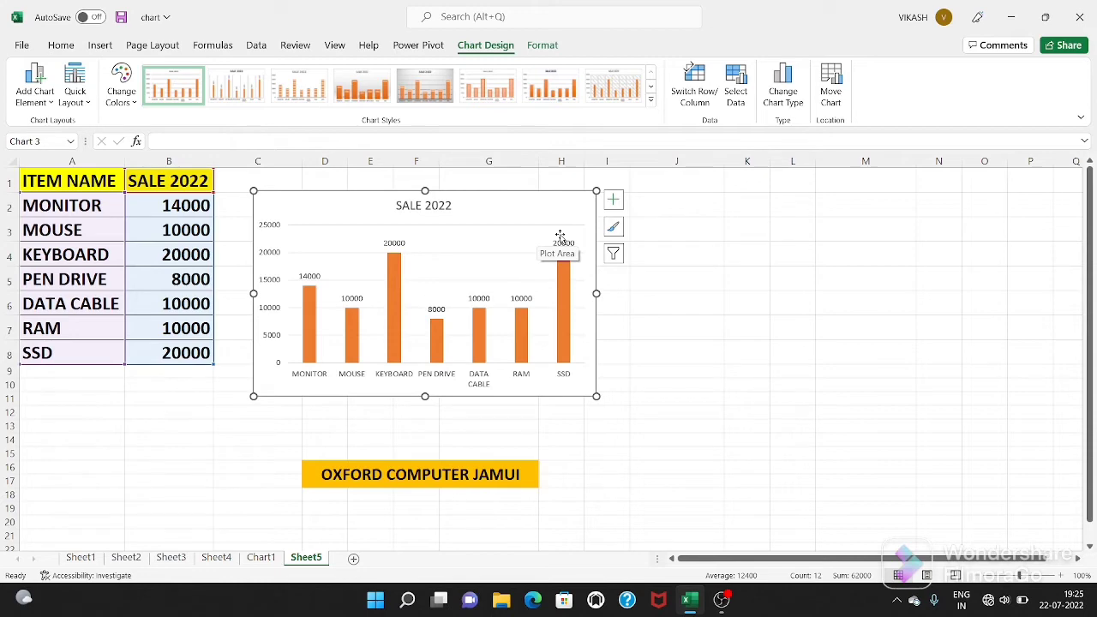
pyautogui.click(660, 280)
# Duplicate the SALE 2022 chart and place the copy beside the original on Sheet5, around columns I to N
pyautogui.click(502, 216)
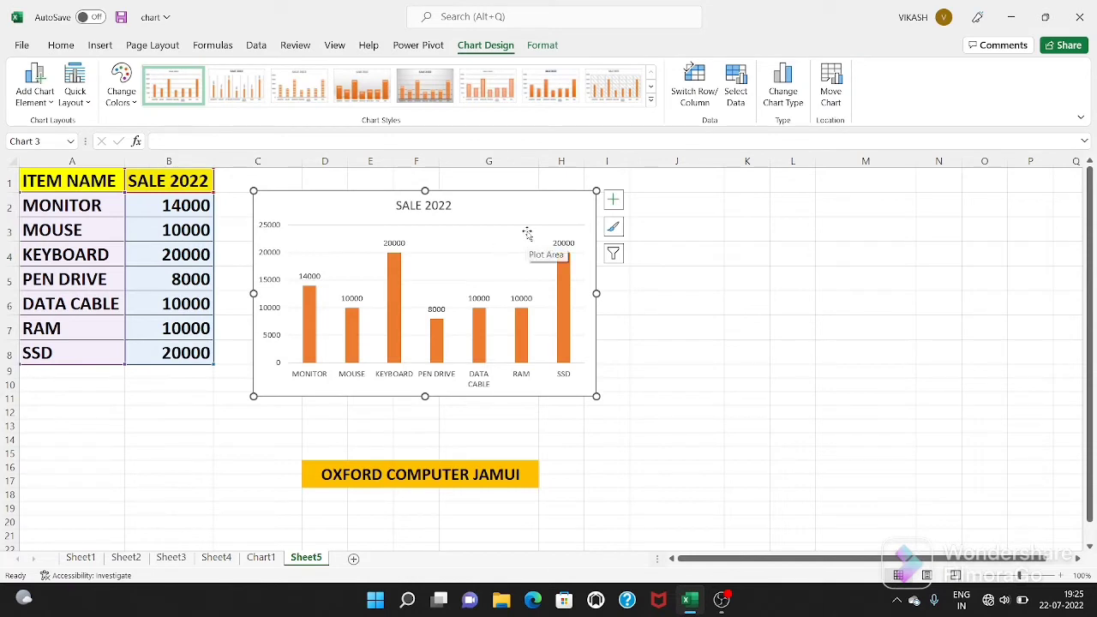
pyautogui.press('ctrl')
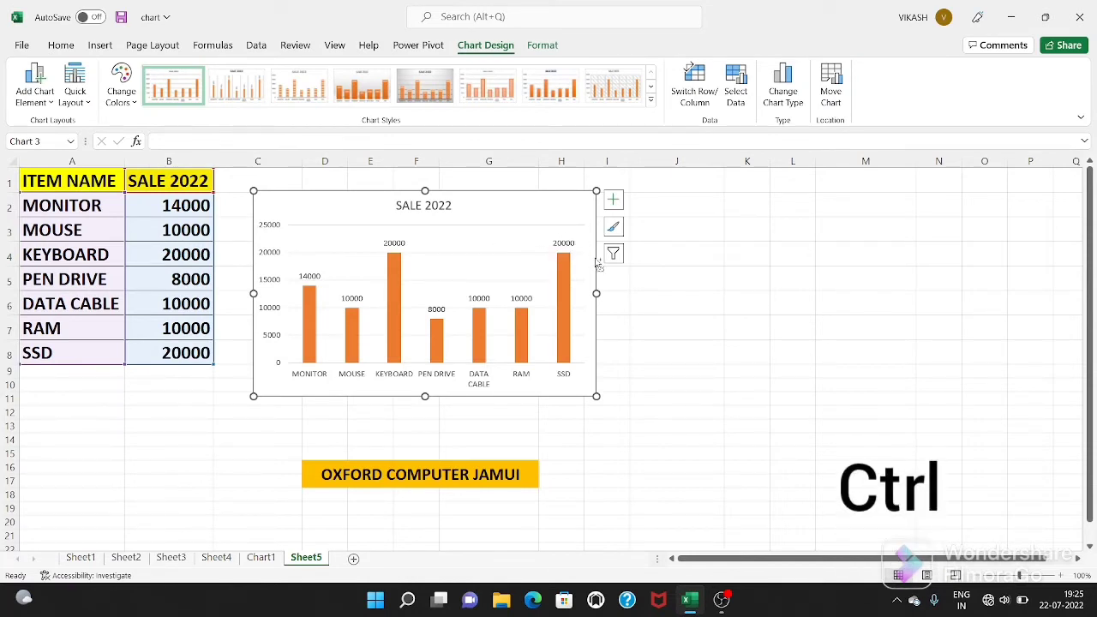
pyautogui.moveTo(612, 264); pyautogui.dragTo(955, 245)
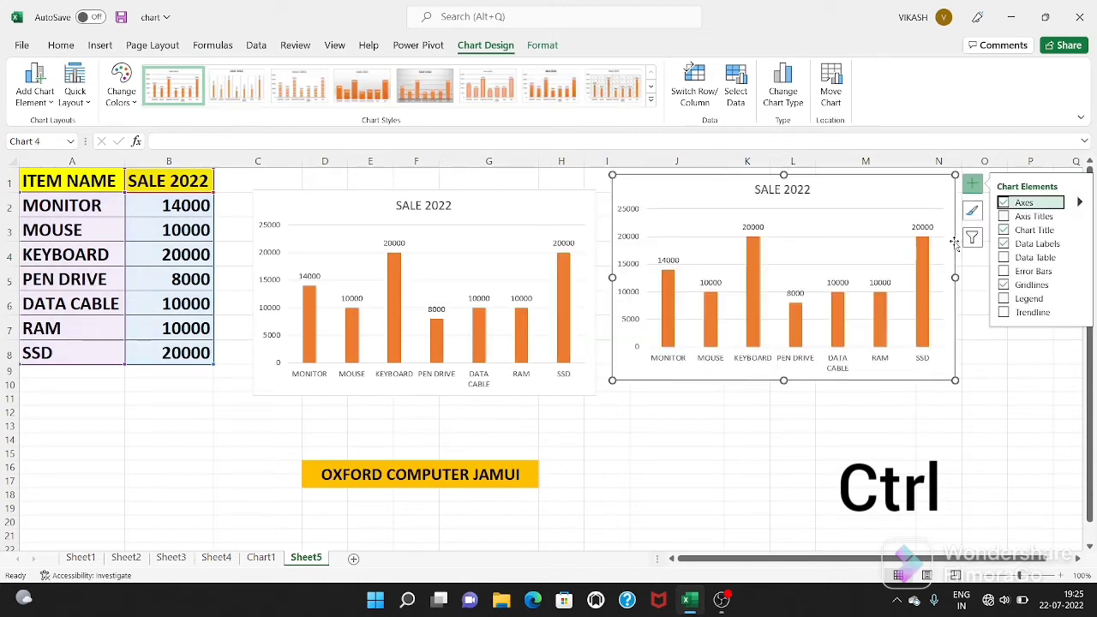
pyautogui.click(600, 448)
pyautogui.click(692, 211)
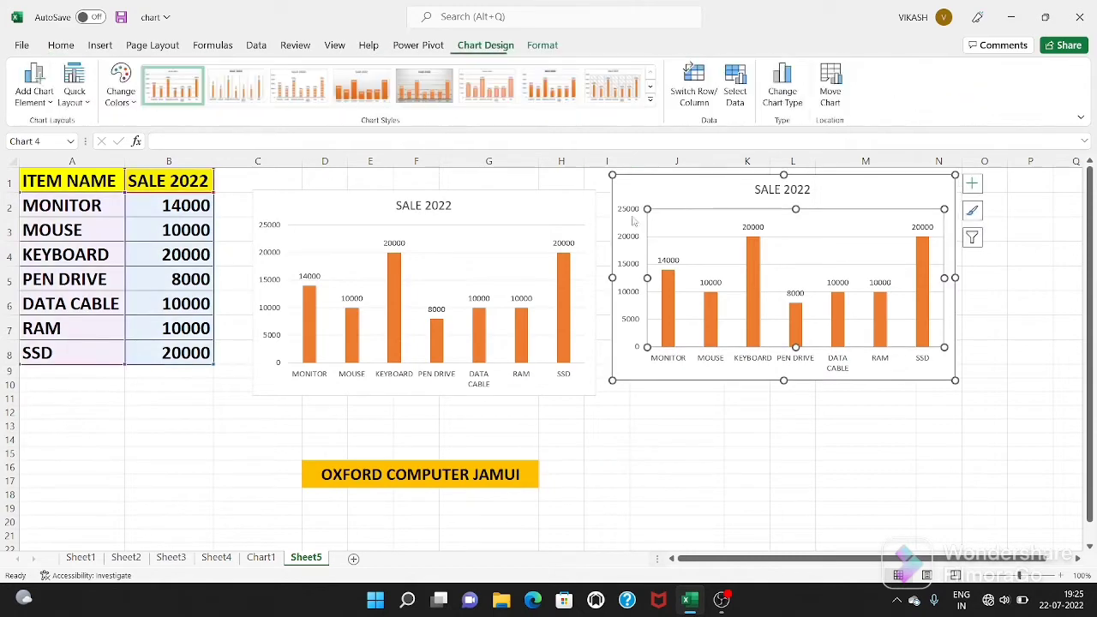
# Change the duplicated SALE 2022 column chart beside the original to a pie chart
pyautogui.click(521, 224)
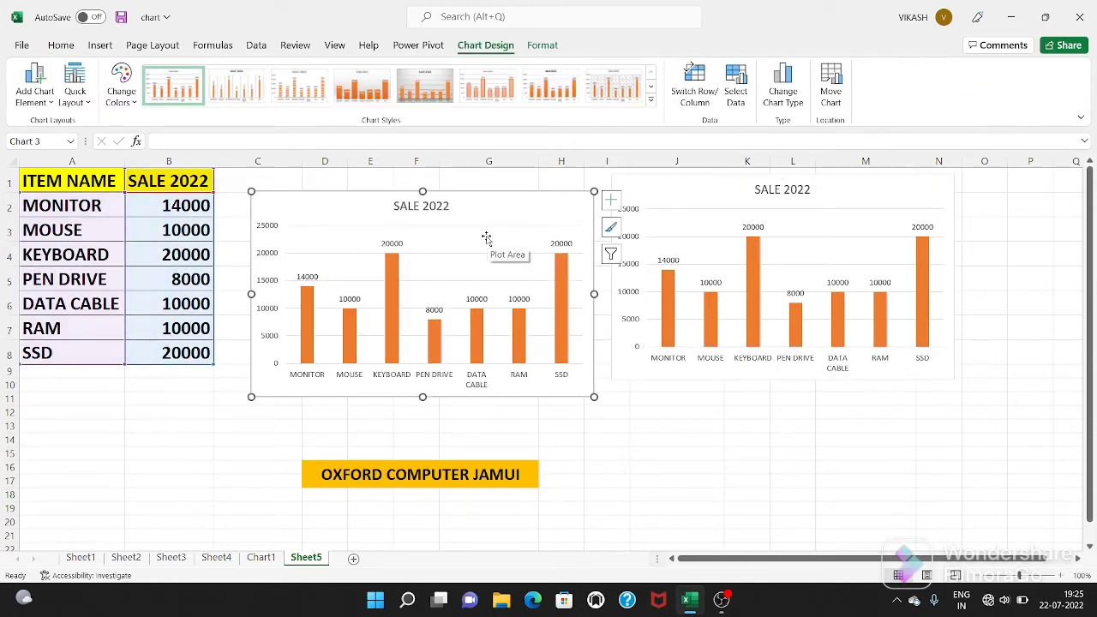
pyautogui.click(703, 202)
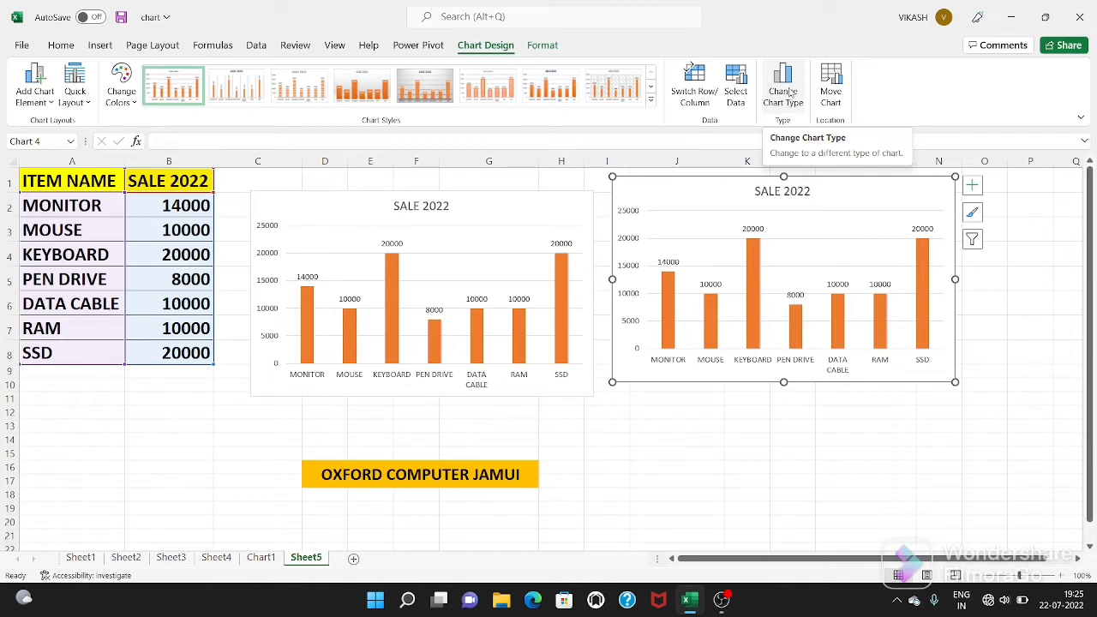
pyautogui.rightClick(696, 202)
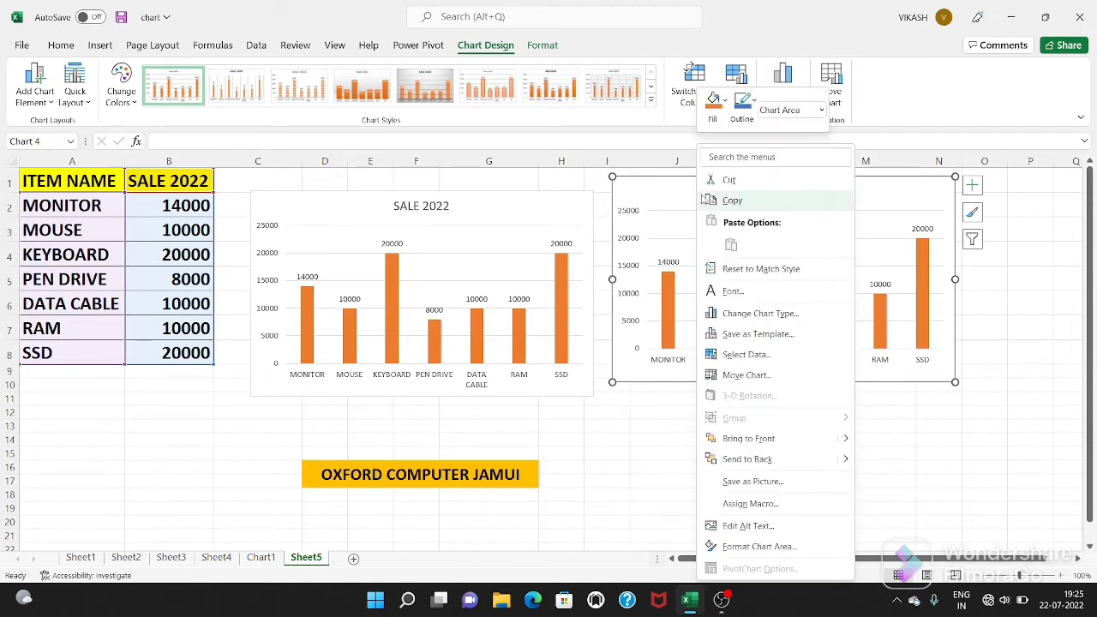
pyautogui.click(750, 316)
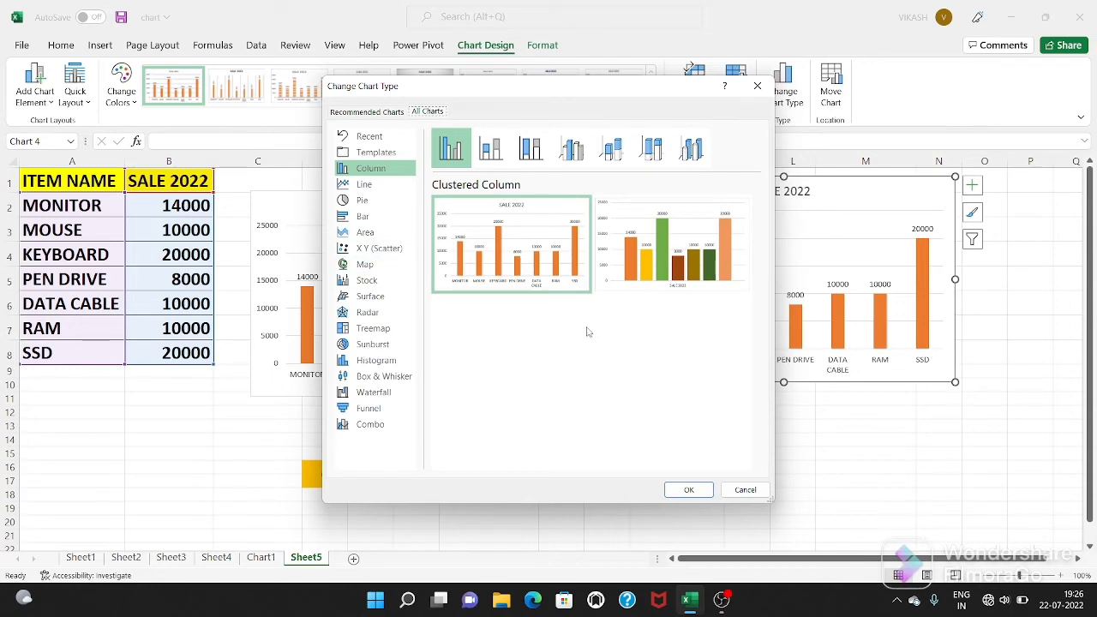
pyautogui.click(362, 201)
pyautogui.click(361, 218)
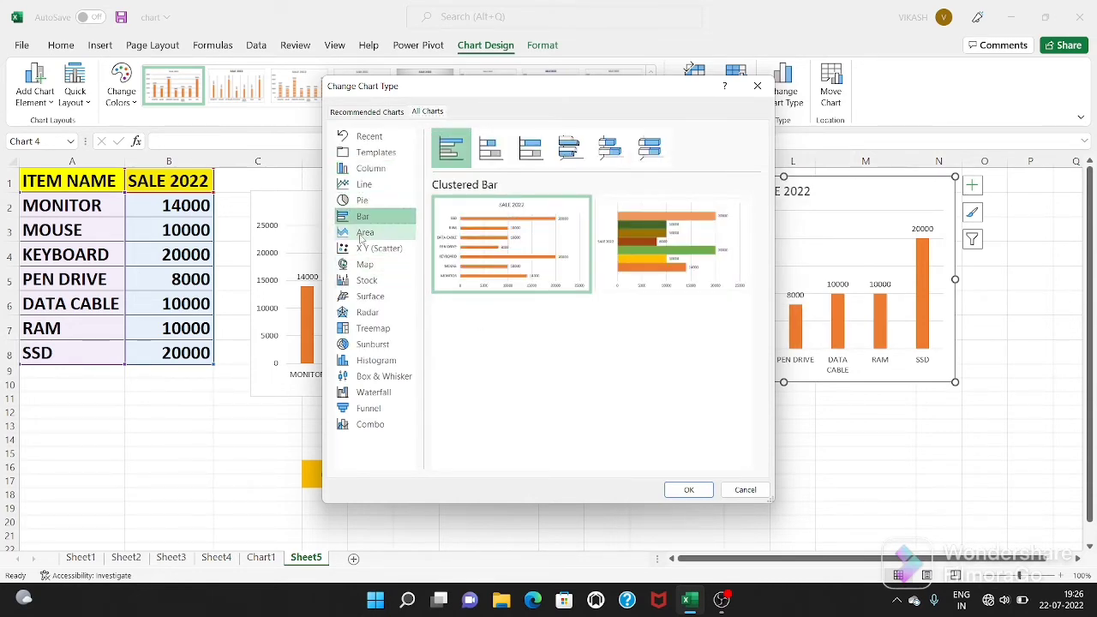
pyautogui.click(362, 234)
pyautogui.click(365, 249)
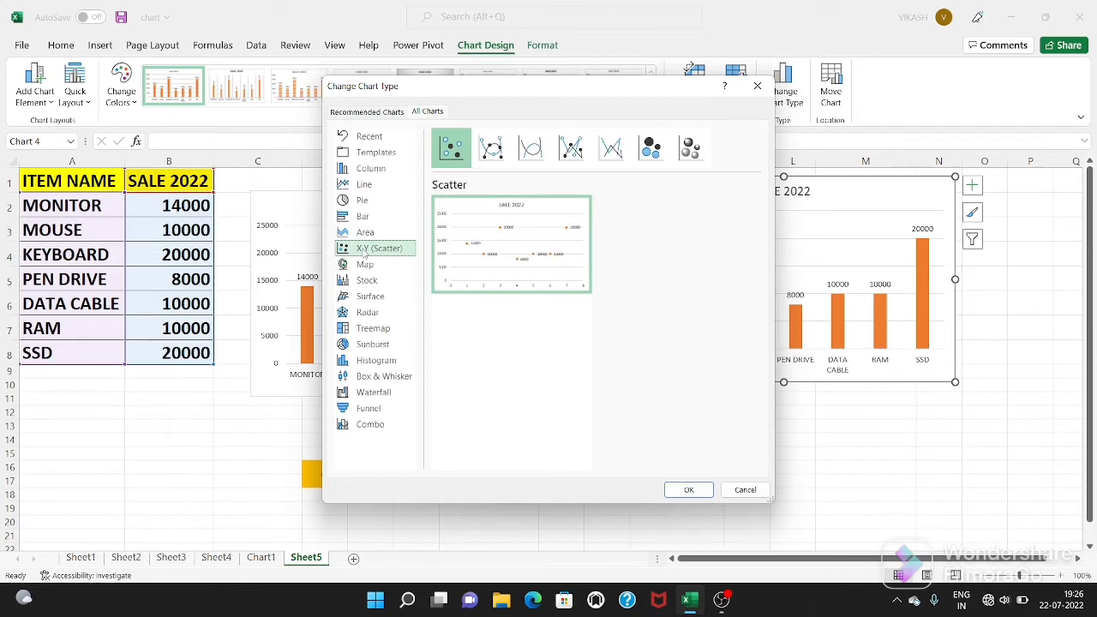
pyautogui.click(363, 202)
pyautogui.moveTo(495, 228)
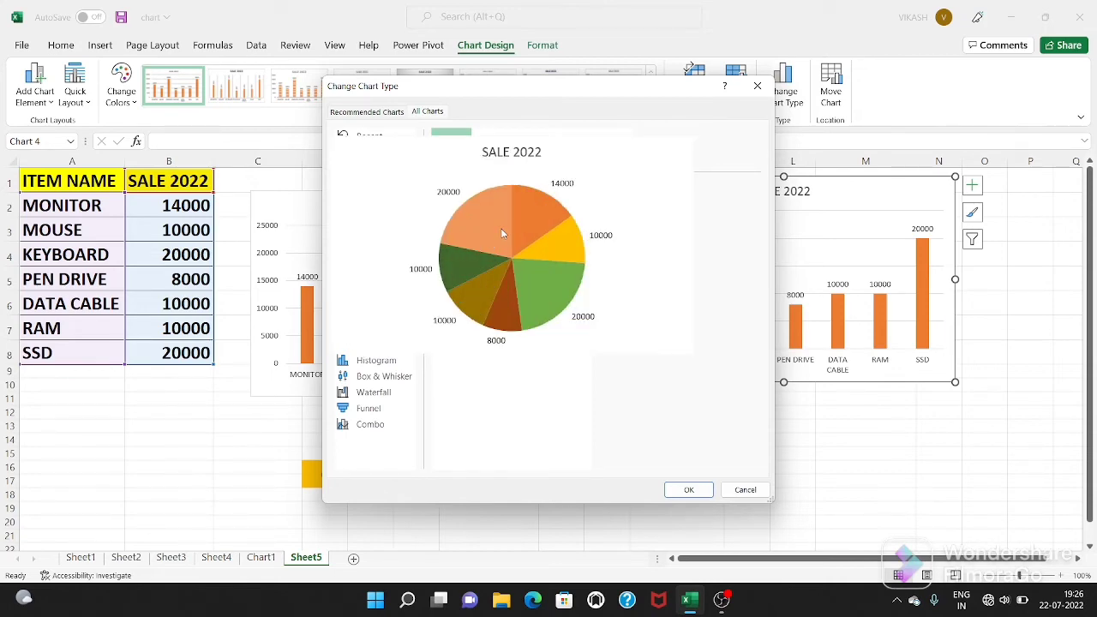
pyautogui.click(689, 490)
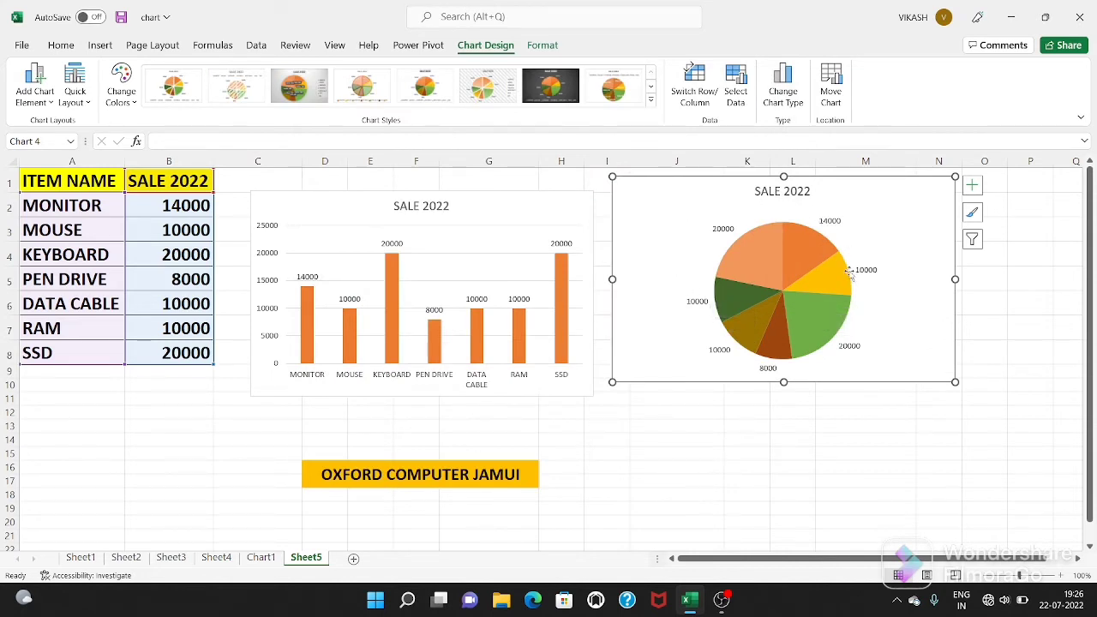
pyautogui.moveTo(827, 292)
pyautogui.click(614, 448)
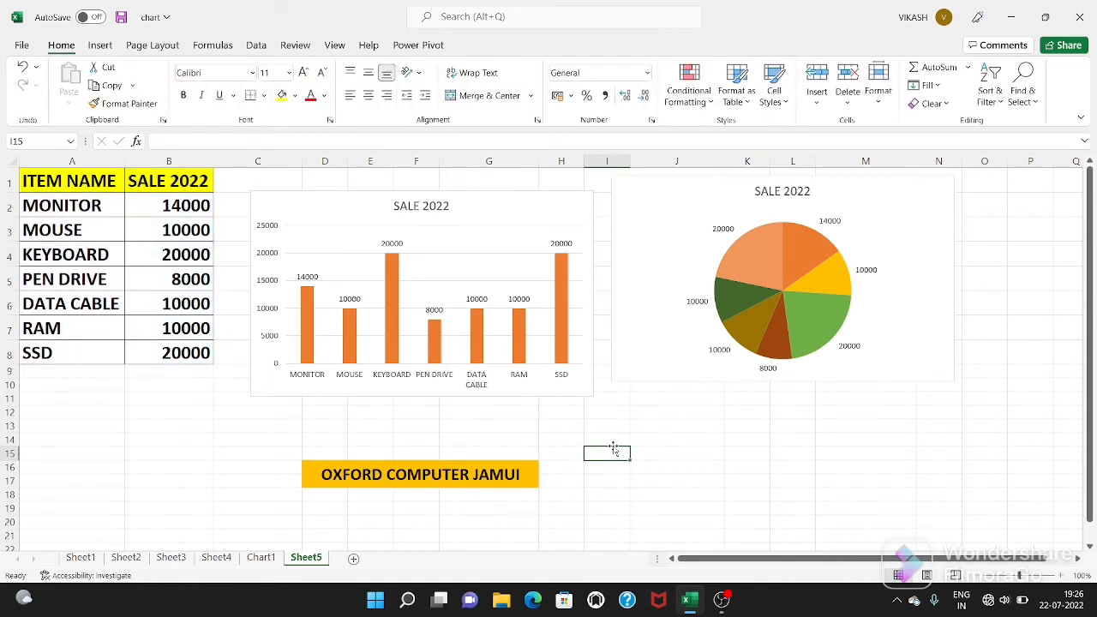
pyautogui.click(102, 181)
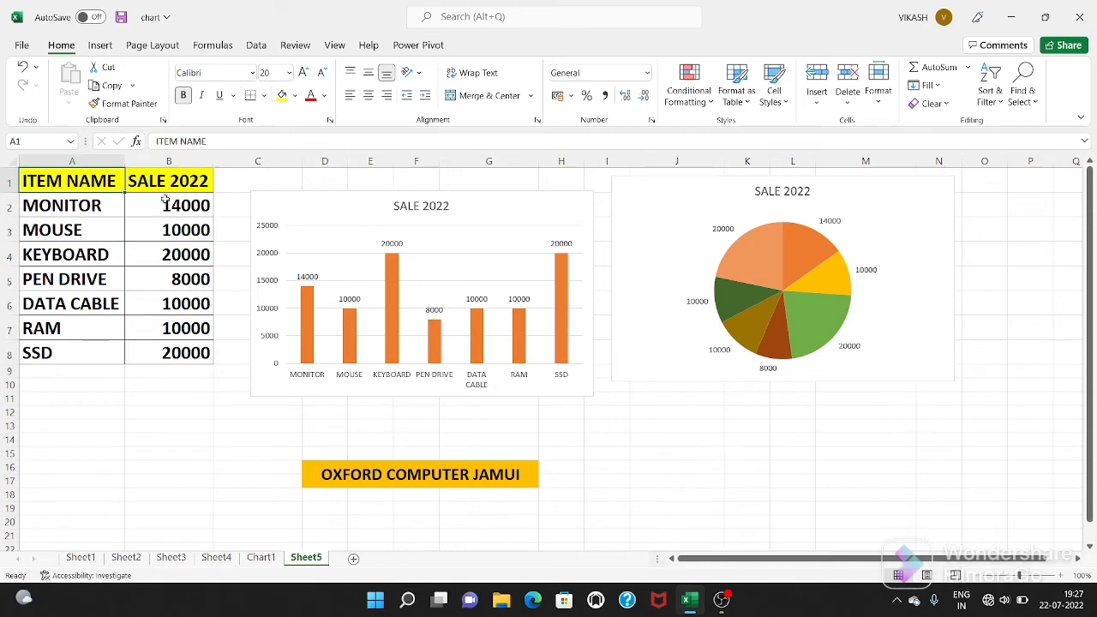
pyautogui.moveTo(11, 229); pyautogui.dragTo(24, 276)
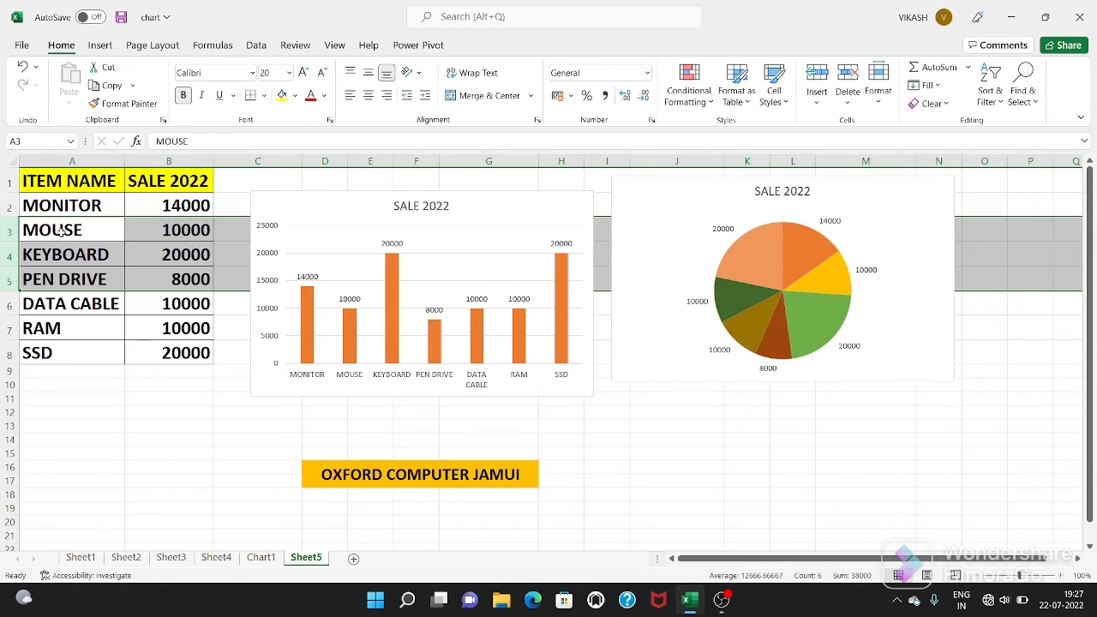
pyautogui.click(168, 162)
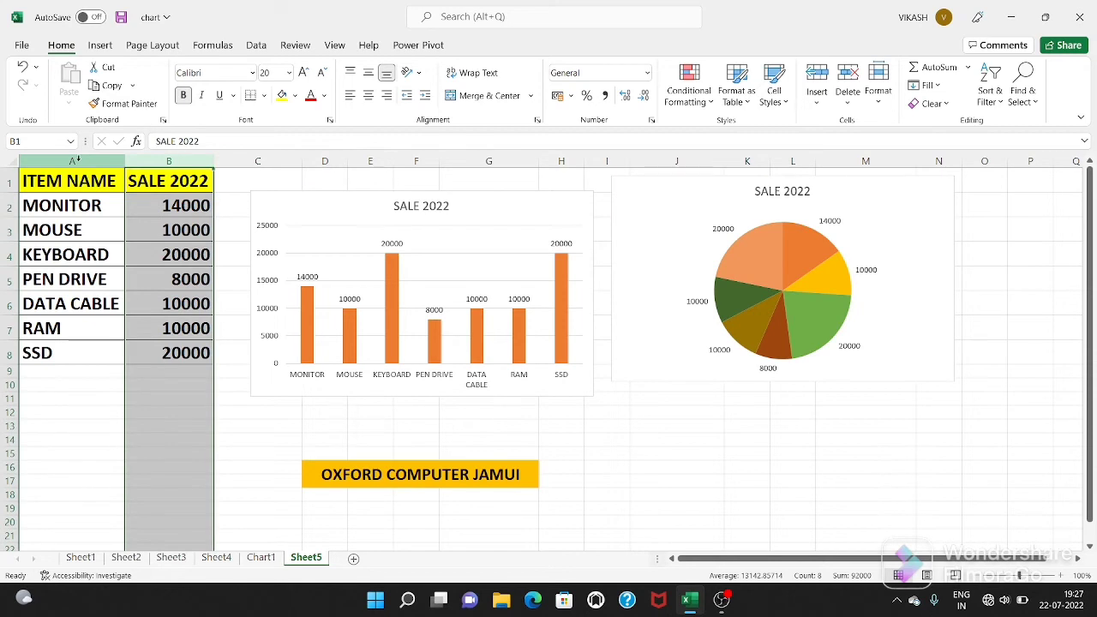
pyautogui.moveTo(77, 160); pyautogui.dragTo(144, 162)
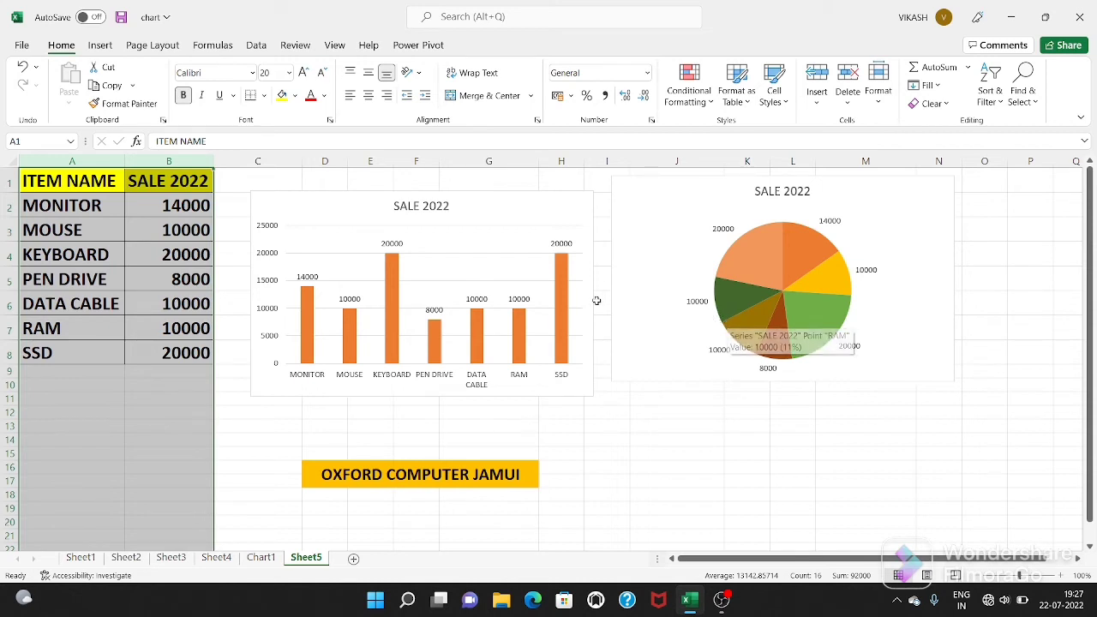
pyautogui.click(169, 161)
# Try hiding rows 3 to 5 of the data table, and undo the hiding
pyautogui.moveTo(10, 230); pyautogui.dragTo(10, 279)
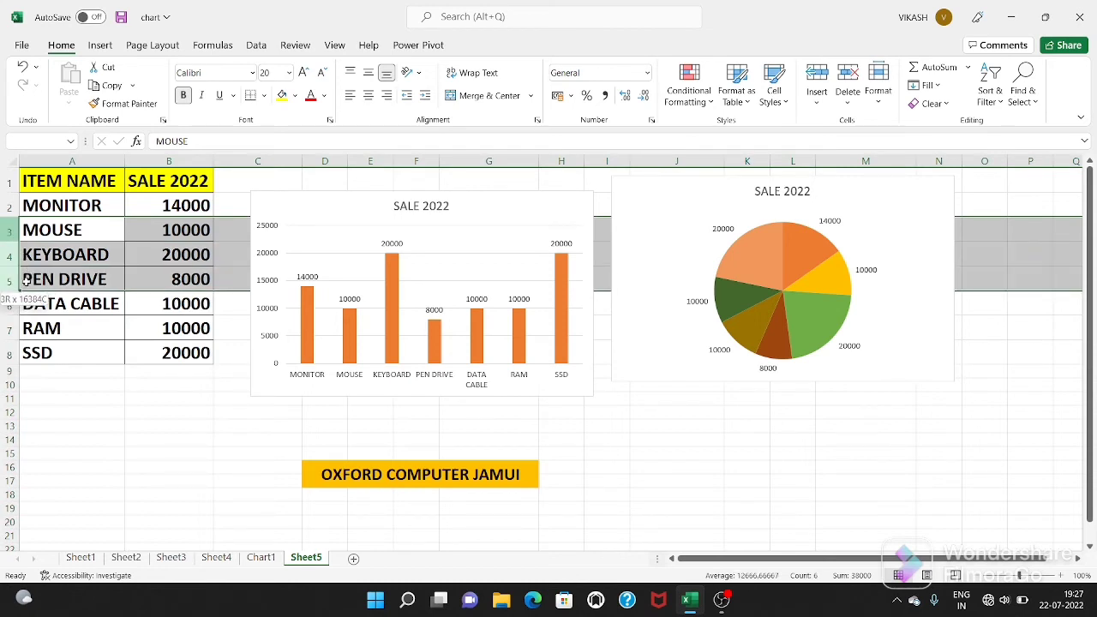
pyautogui.rightClick(7, 231)
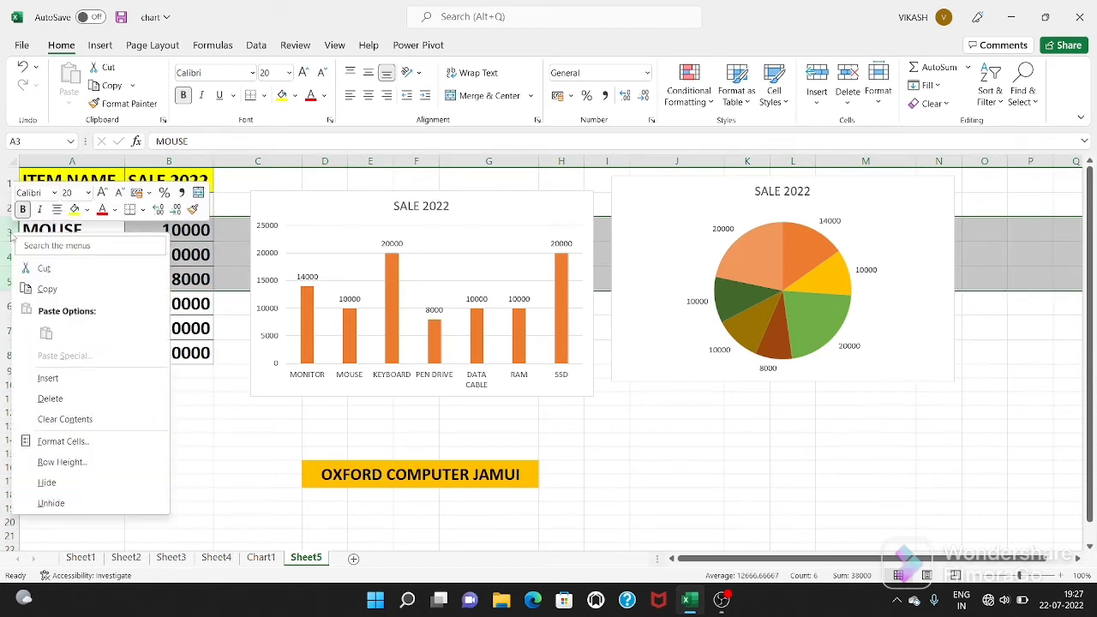
pyautogui.click(47, 482)
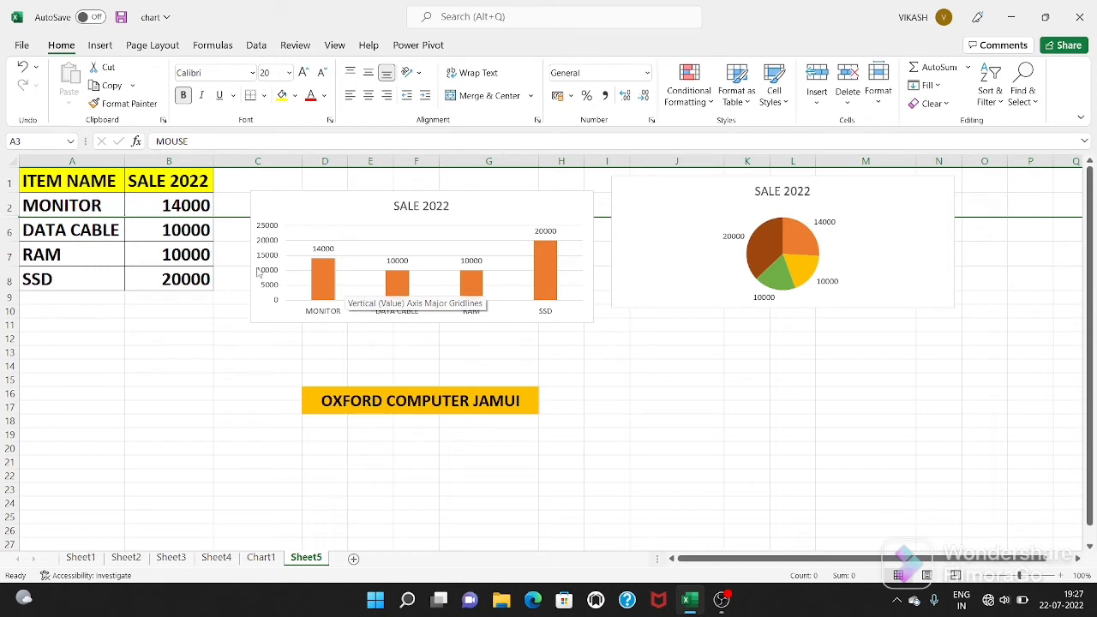
pyautogui.hotkey('ctrl', 'z')
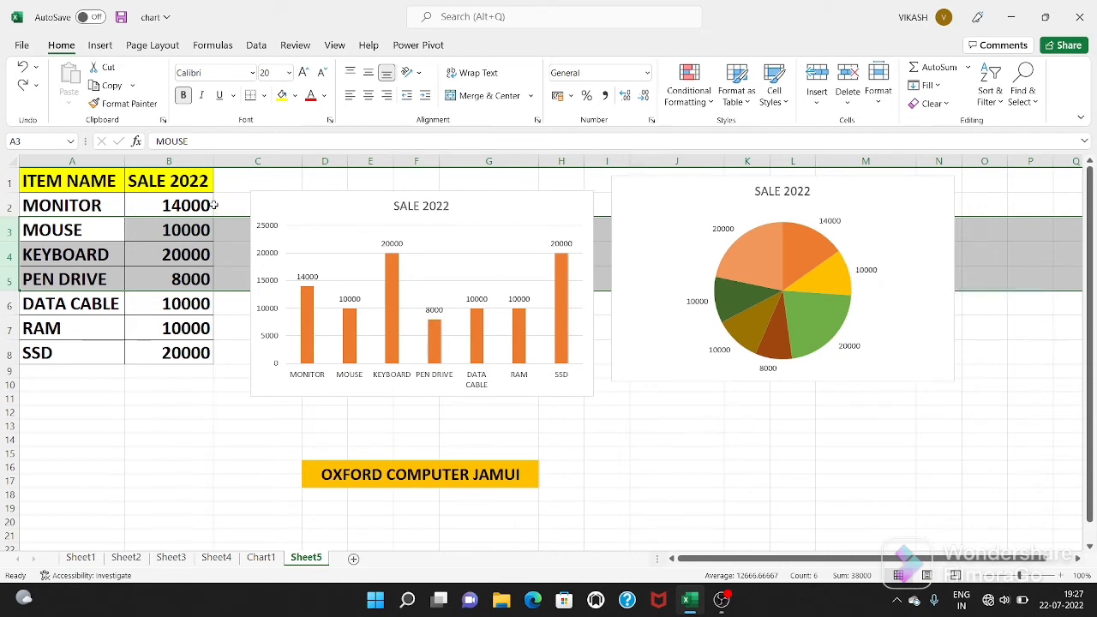
# Try hiding data columns A and B together, and undo the hiding
pyautogui.moveTo(103, 160); pyautogui.dragTo(156, 160)
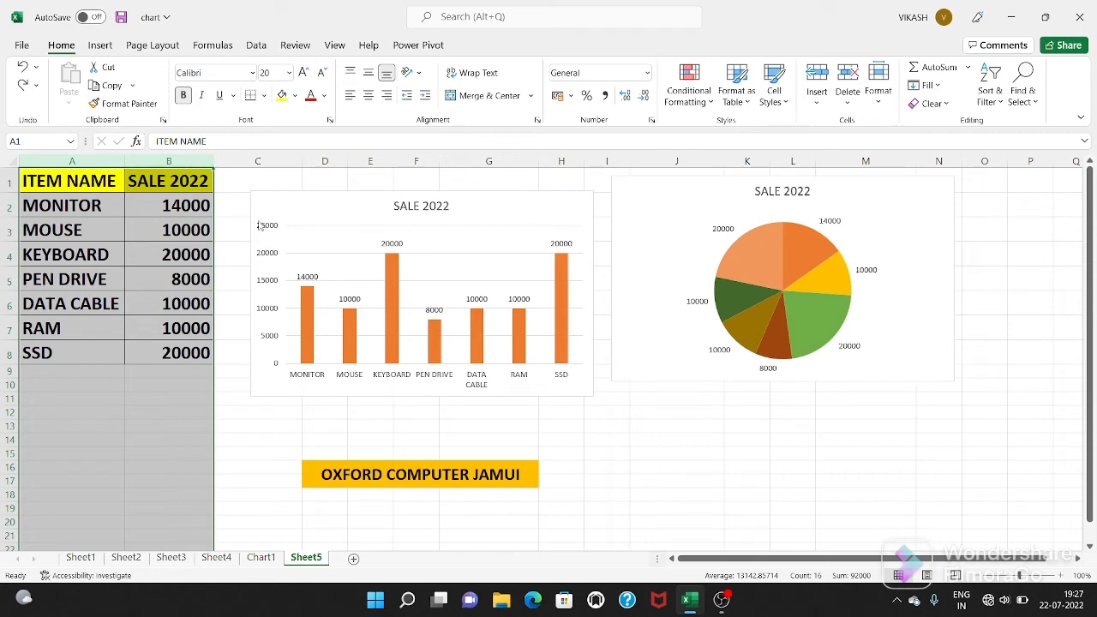
pyautogui.rightClick(153, 158)
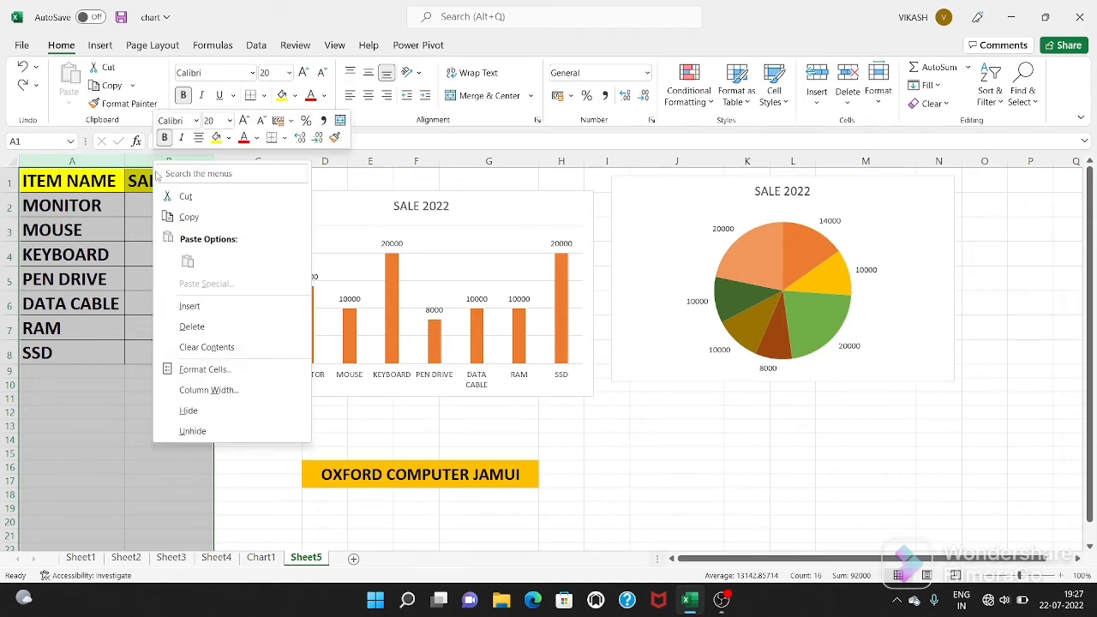
pyautogui.click(188, 413)
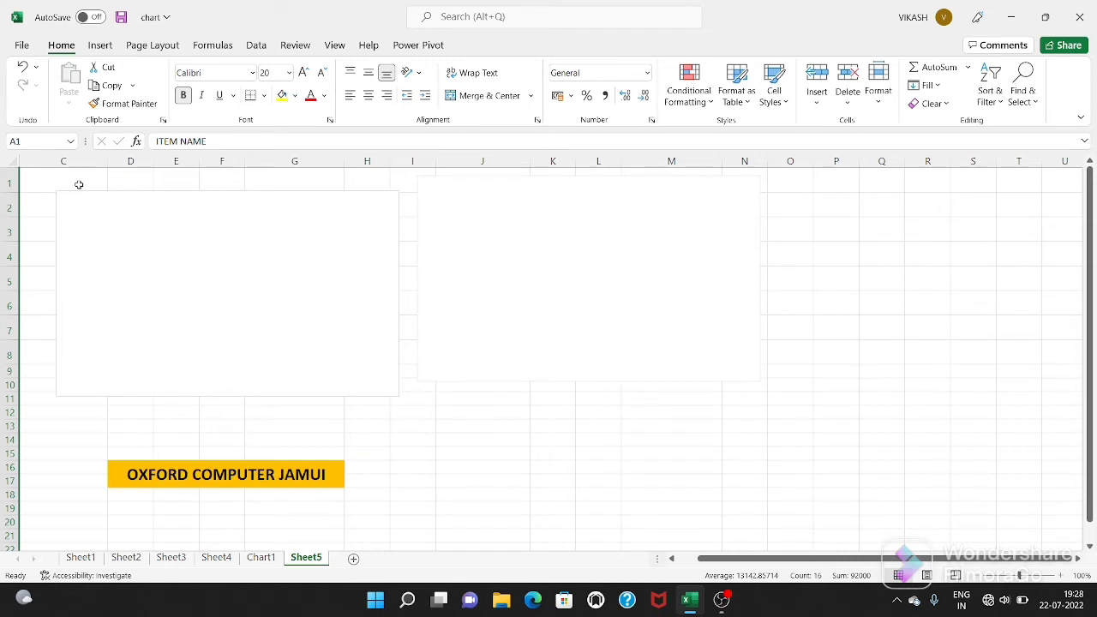
pyautogui.hotkey('ctrl', 'z')
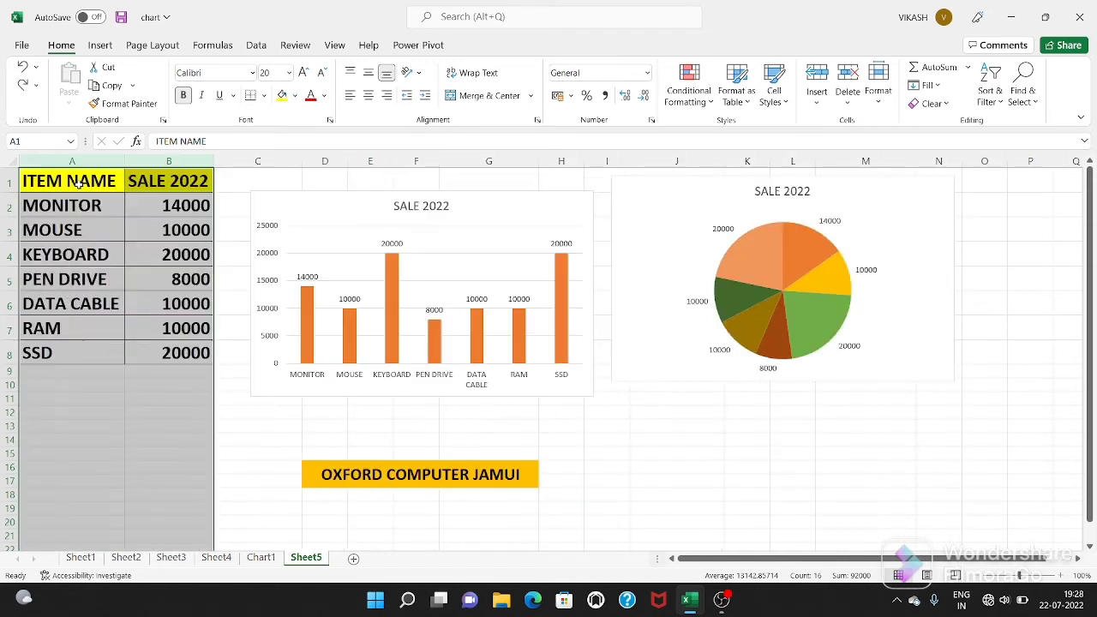
# Set the SALE 2022 column chart's data source to show data in hidden rows and columns
pyautogui.click(345, 206)
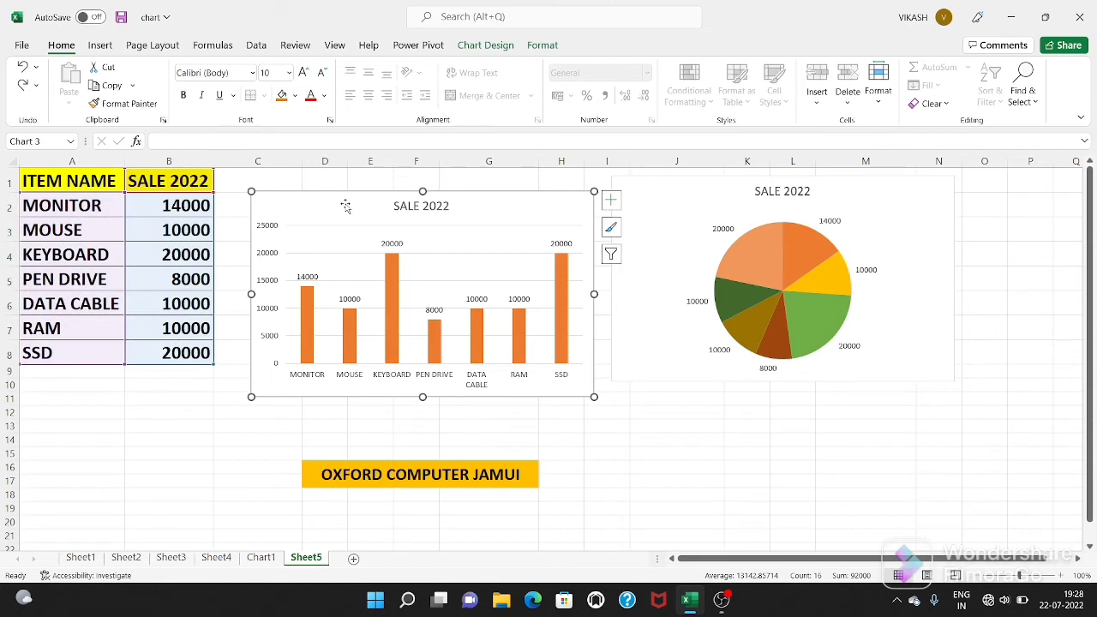
pyautogui.rightClick(345, 204)
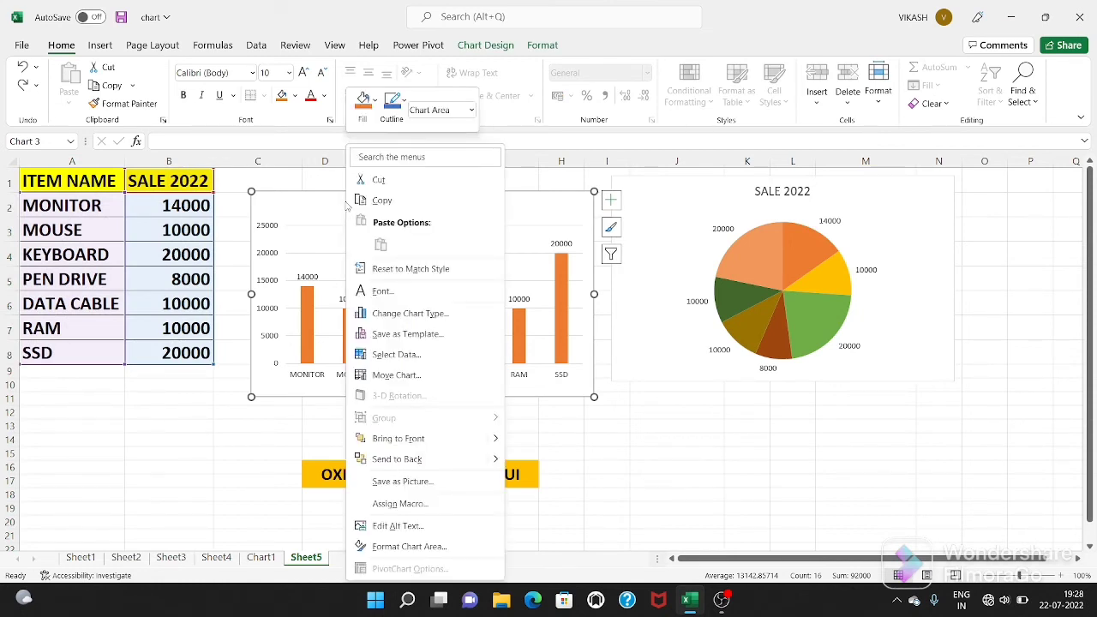
pyautogui.click(400, 355)
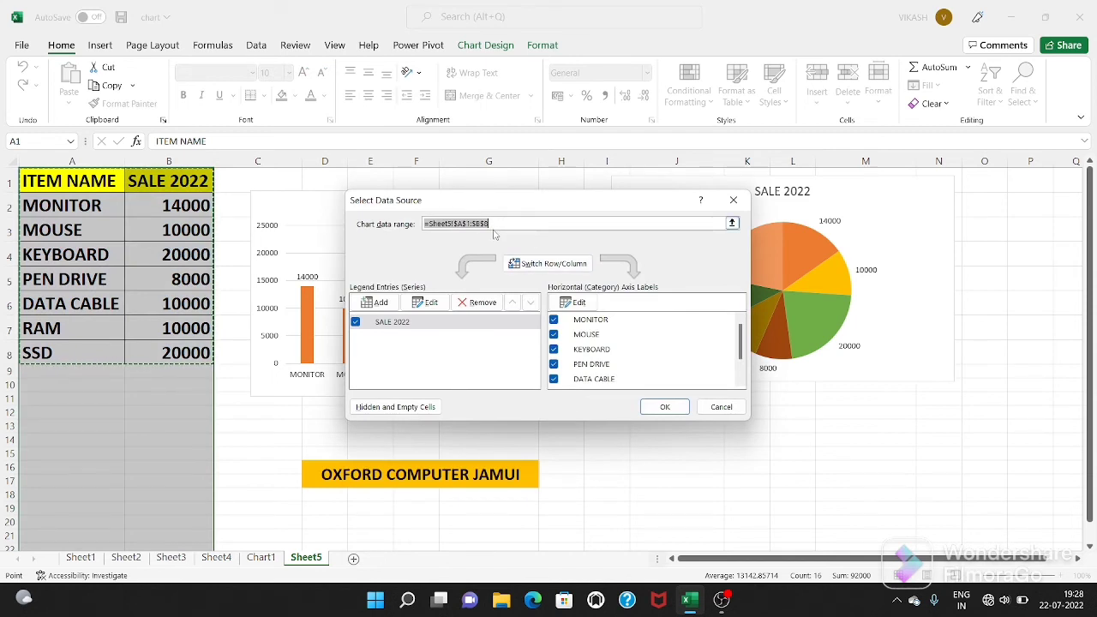
pyautogui.click(399, 408)
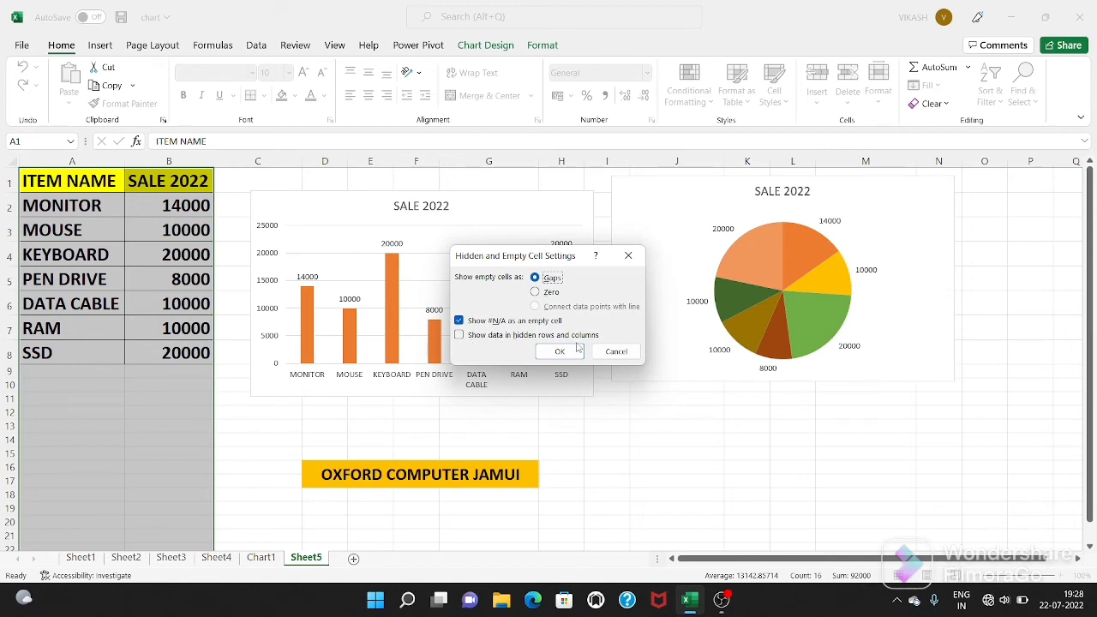
pyautogui.click(460, 335)
pyautogui.click(557, 352)
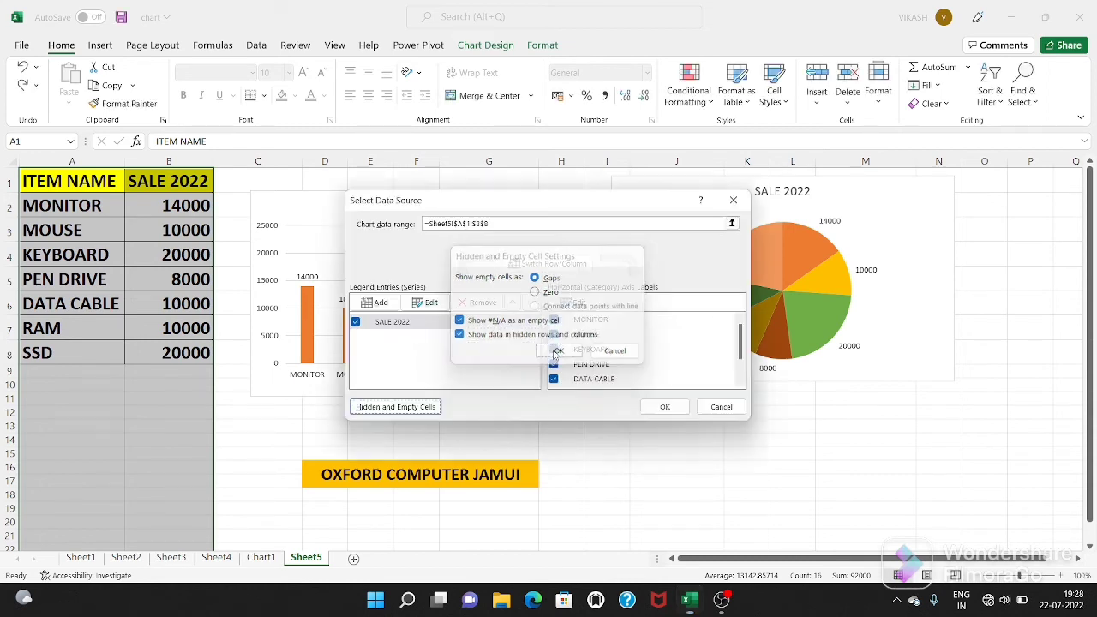
pyautogui.click(664, 407)
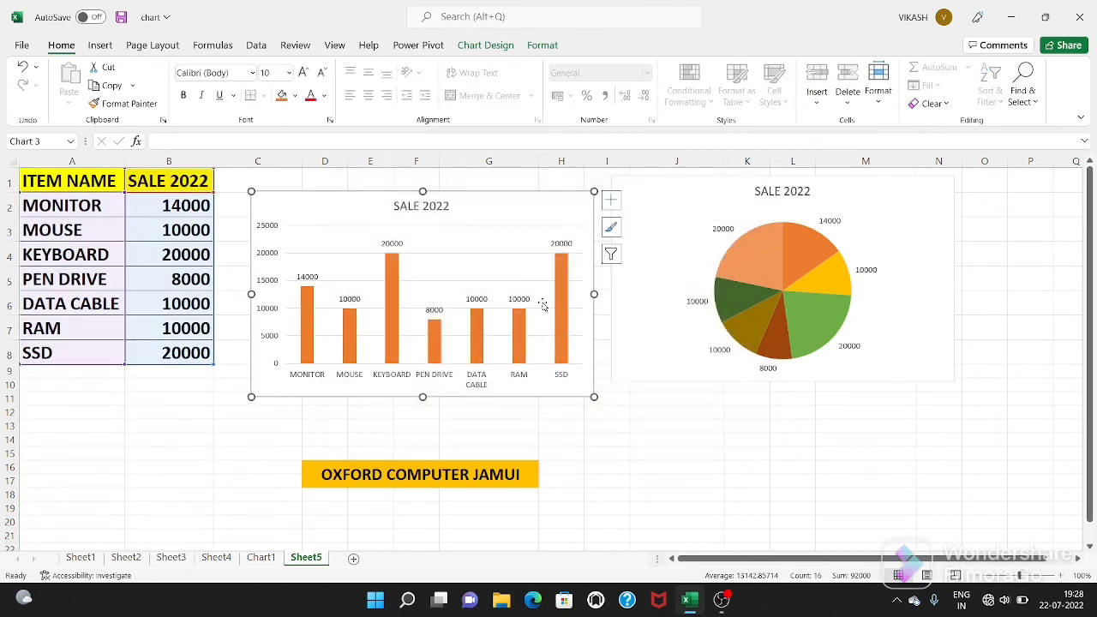
# Enable showing data in hidden rows and columns for the SALE 2022 pie chart
pyautogui.click(691, 219)
pyautogui.rightClick(669, 201)
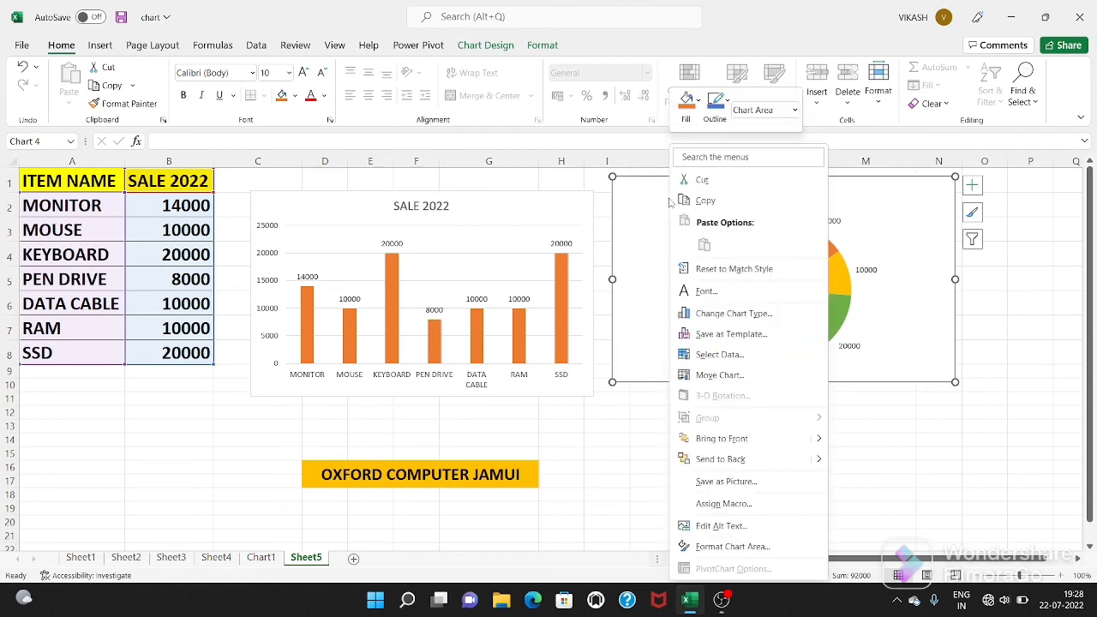
pyautogui.click(719, 355)
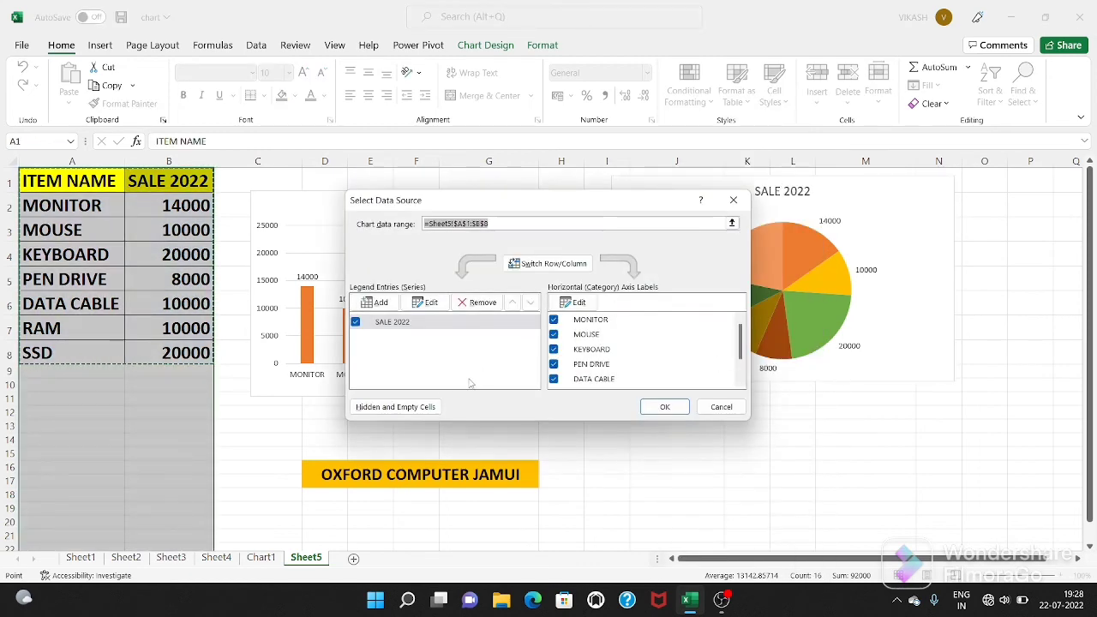
pyautogui.click(397, 409)
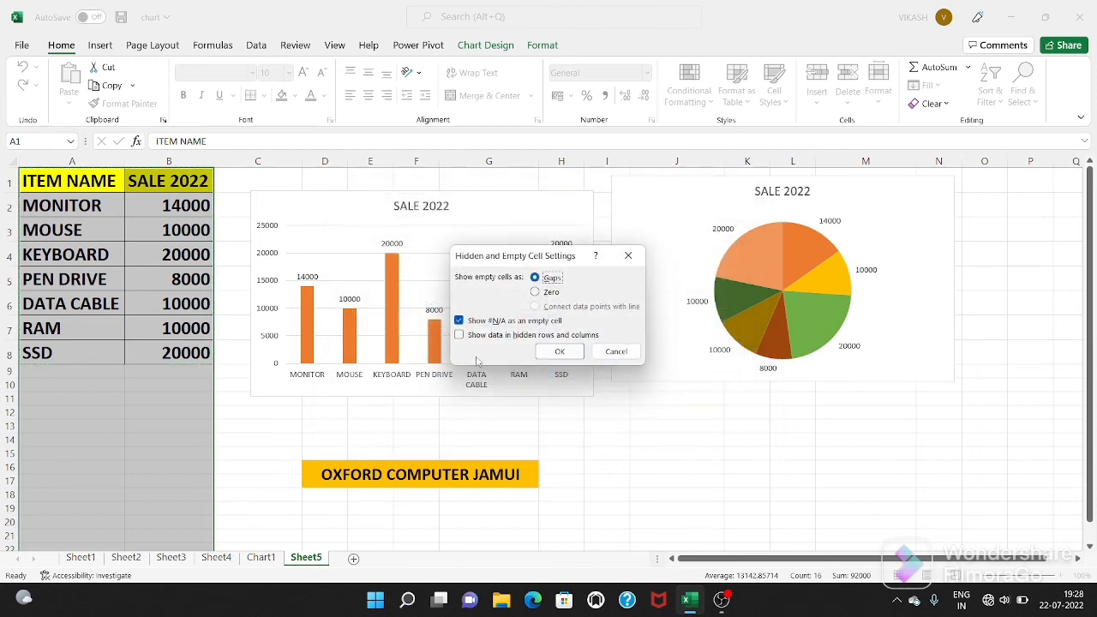
pyautogui.click(459, 335)
pyautogui.click(548, 355)
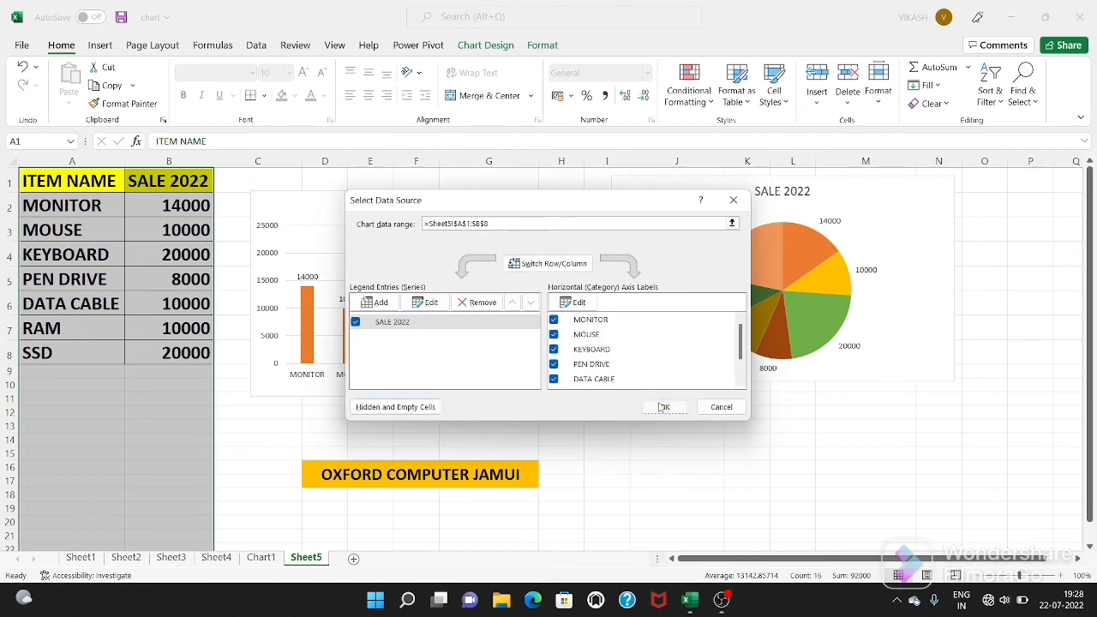
pyautogui.click(660, 406)
# Hide column B and column A, which hold the charts' source data
pyautogui.click(168, 161)
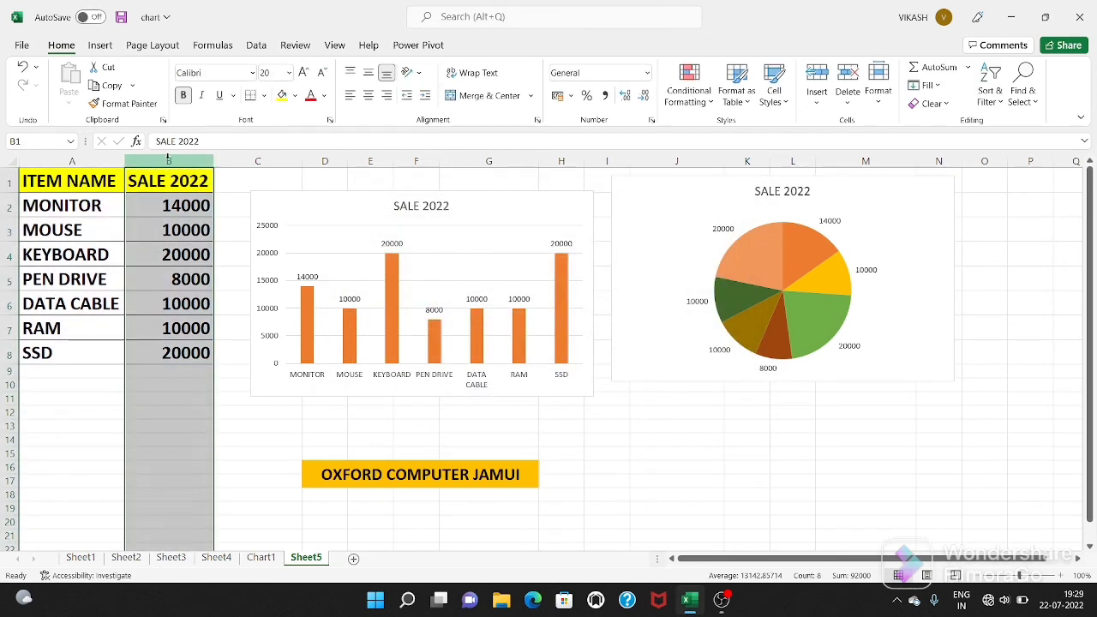
pyautogui.rightClick(168, 160)
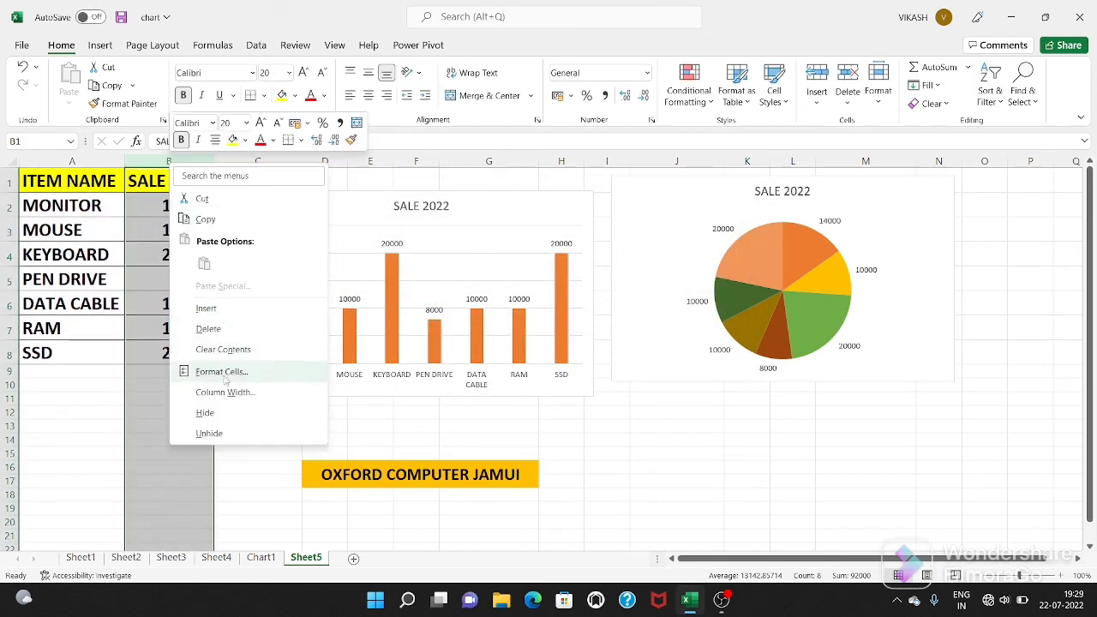
pyautogui.click(215, 412)
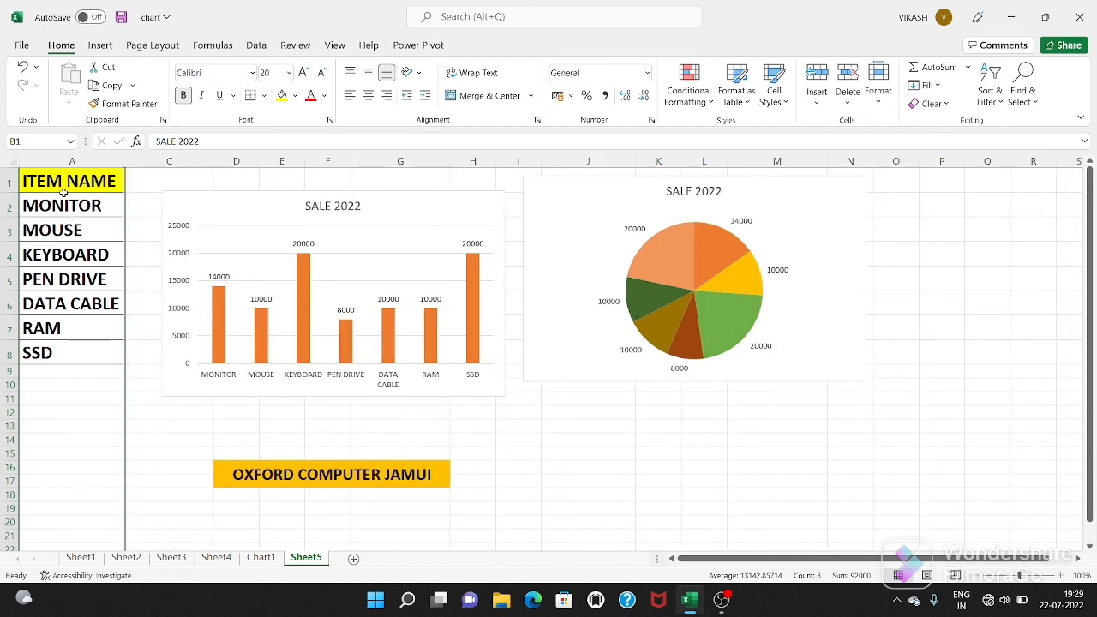
pyautogui.click(67, 161)
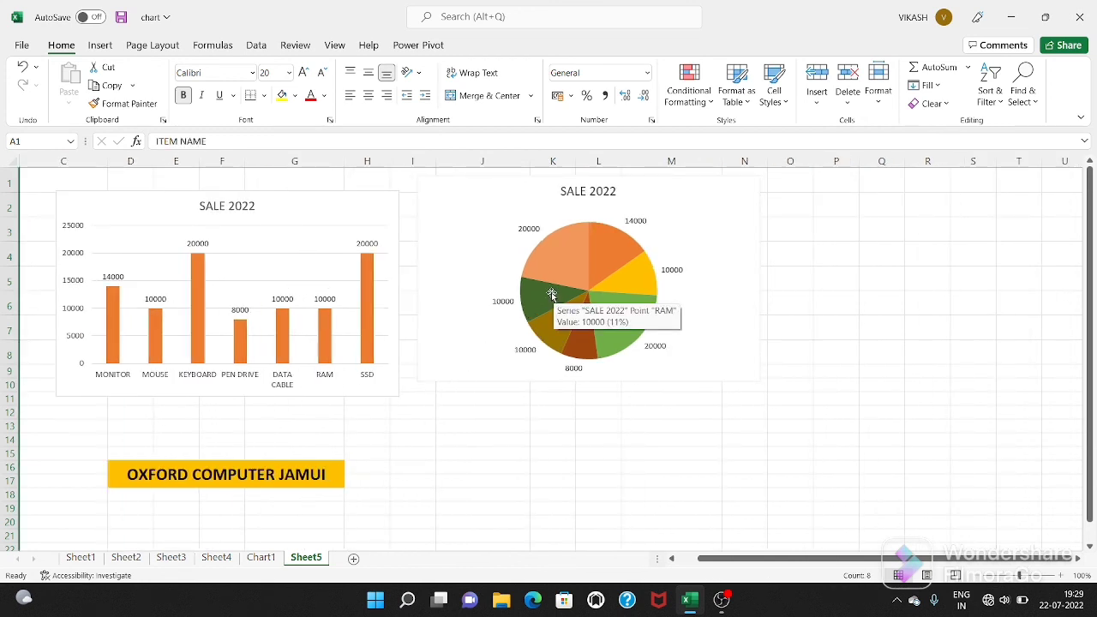